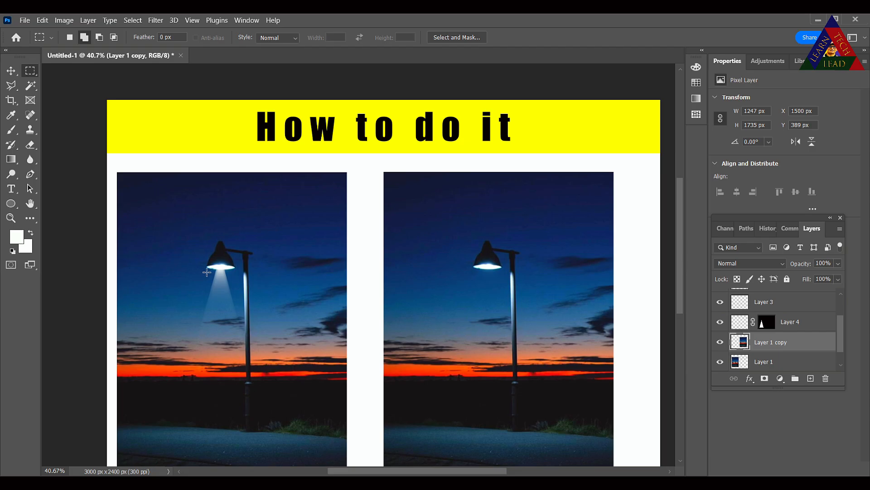
{"action": "left_click_drag", "start_coordinate": [207, 272], "coordinate": [237, 400]}
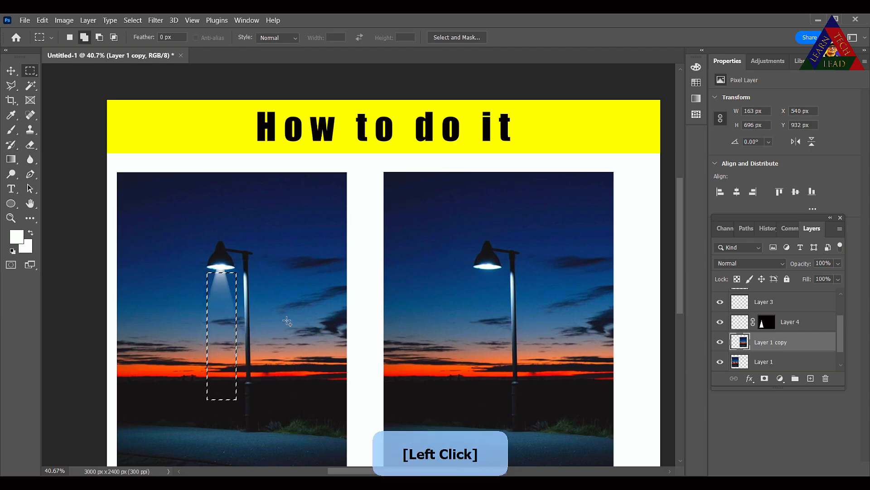
{"action": "key", "text": "ctrl+d"}
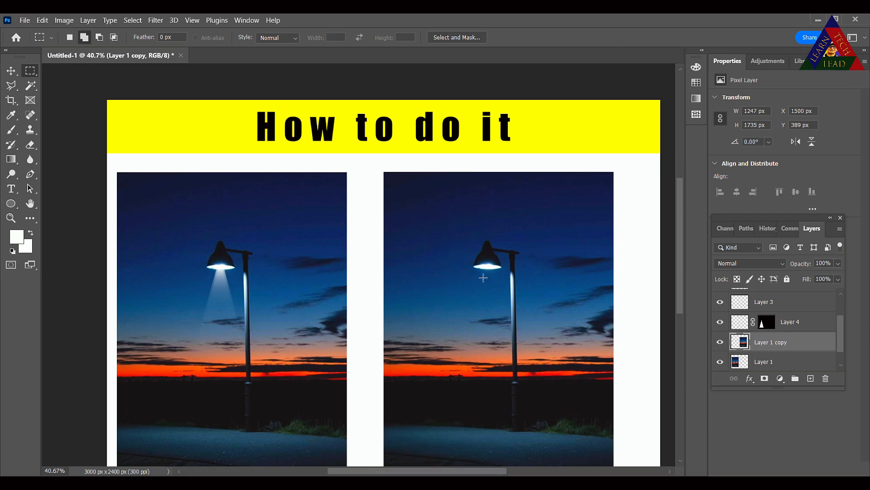
{"action": "left_click", "coordinate": [11, 71]}
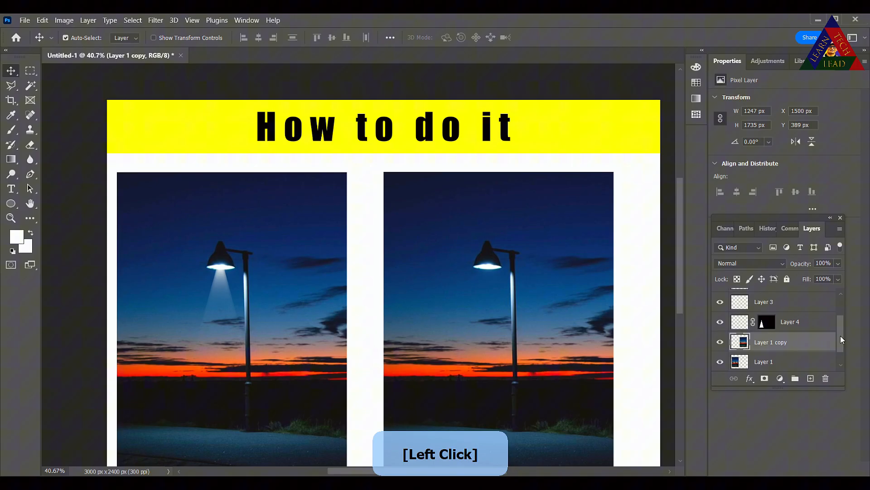
On Layer 1 copy, make a rectangular selection about 111 by 1035 px below the second photo's lamp and nudge it left to centre it.
{"action": "scroll", "coordinate": [840, 336], "scroll_direction": "down", "scroll_amount": 2}
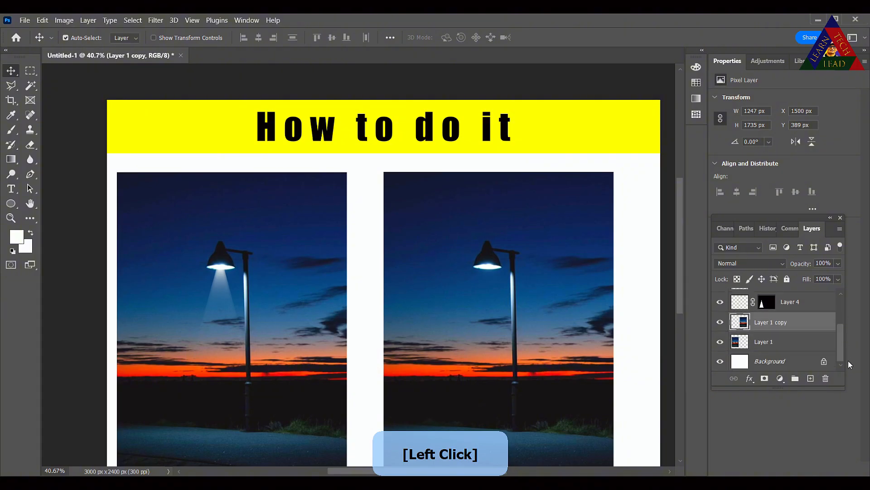
{"action": "left_click_drag", "start_coordinate": [769, 324], "coordinate": [769, 325]}
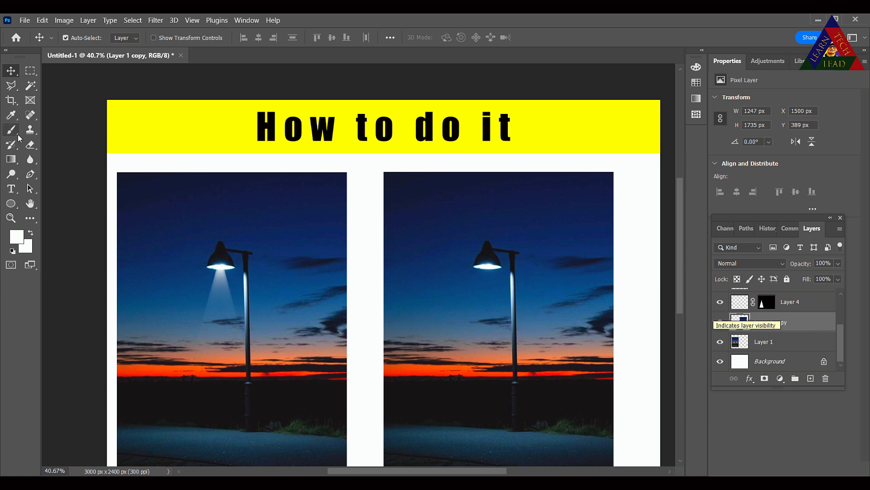
{"action": "left_click", "coordinate": [30, 71]}
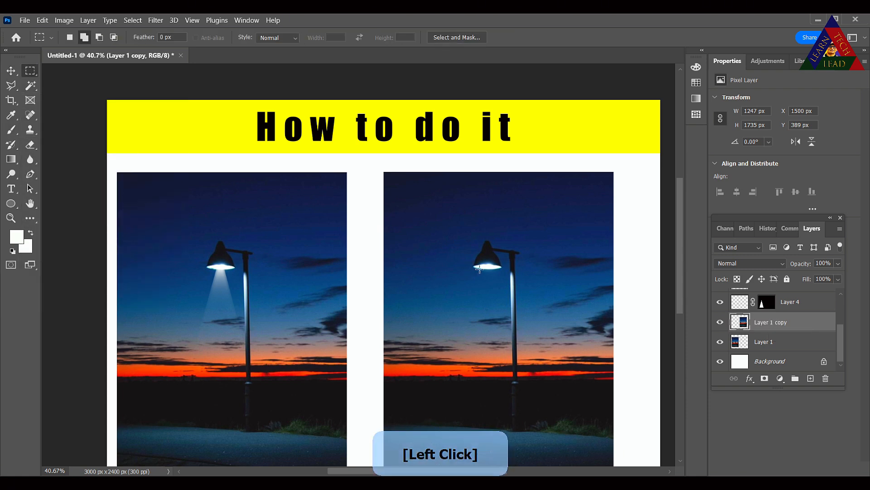
{"action": "left_click_drag", "start_coordinate": [480, 267], "coordinate": [499, 457]}
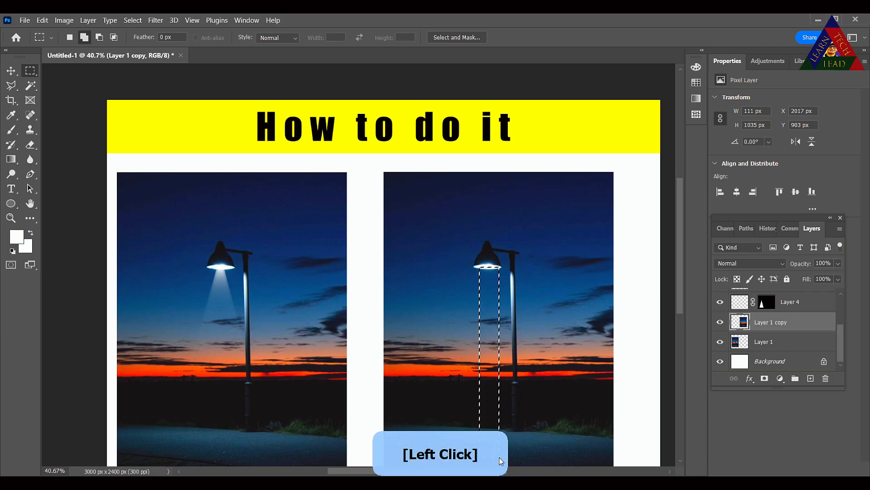
{"action": "key", "text": "Left"}
{"action": "key", "text": "Left"}
{"action": "key", "text": "Left"}
{"action": "key", "text": "Left"}
{"action": "key", "text": "Left"}
{"action": "key", "text": "Left"}
{"action": "key", "text": "Left"}
{"action": "key", "text": "Left"}
{"action": "key", "text": "Left"}
{"action": "key", "text": "Left"}
{"action": "key", "text": "Left"}
{"action": "key", "text": "Left"}
{"action": "key", "text": "Left"}
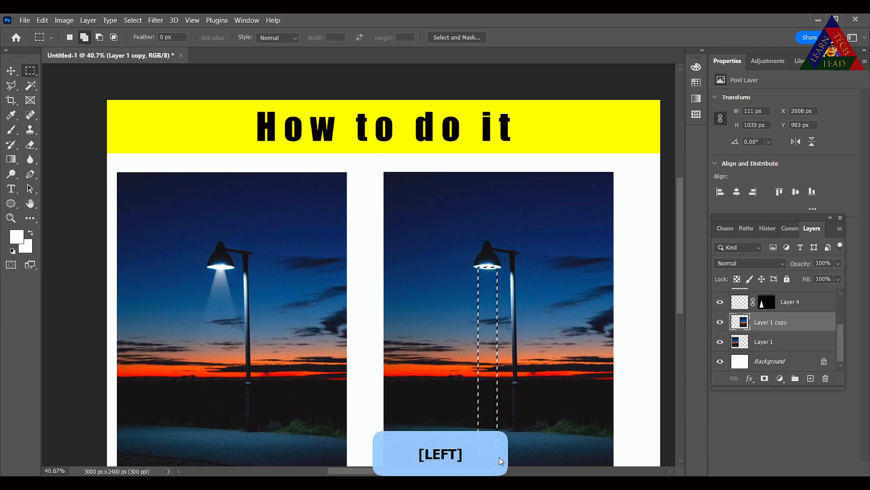
Add a new layer above Layer 1 copy, reset the colours to default and choose the foreground-to-transparent gradient preset.
{"action": "left_click", "coordinate": [811, 379]}
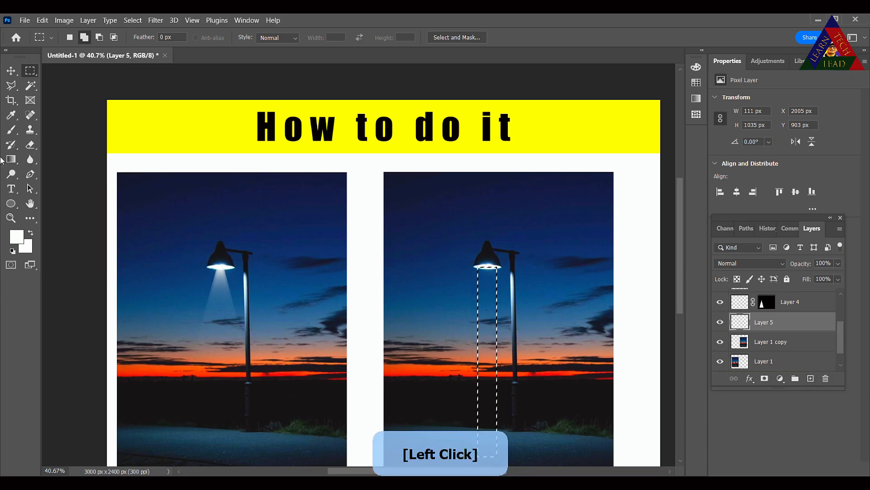
{"action": "left_click", "coordinate": [12, 252]}
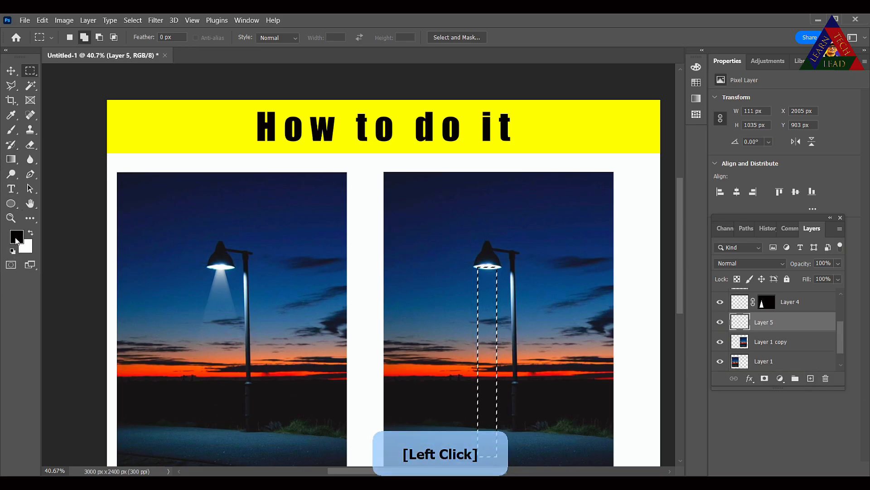
{"action": "left_click", "coordinate": [11, 159]}
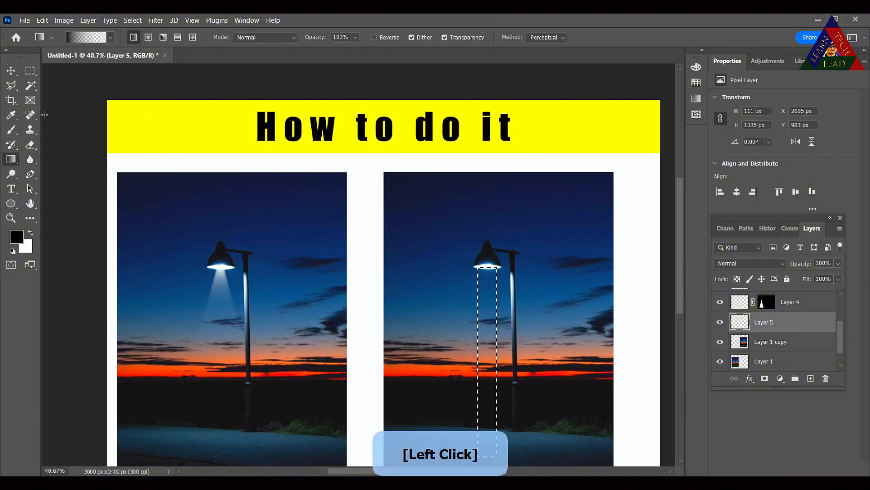
{"action": "left_click", "coordinate": [111, 38]}
{"action": "left_click", "coordinate": [60, 75]}
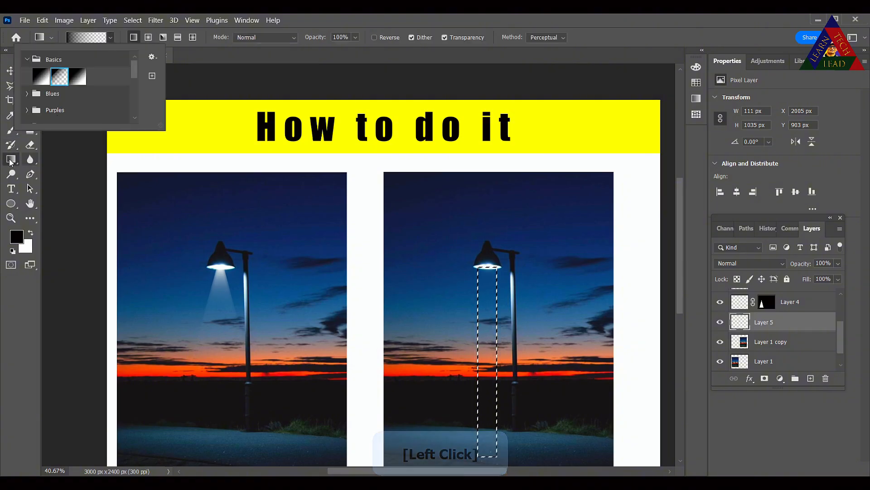
Sample the lamp's bright glow as the foreground colour and fill the selection with a linear gradient fading straight down from the lamp.
{"action": "left_click", "coordinate": [4, 132]}
{"action": "left_click", "coordinate": [11, 115]}
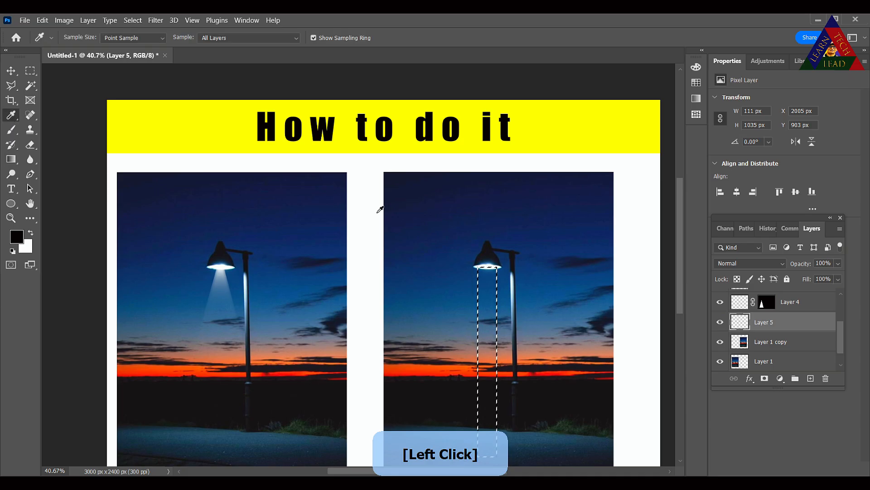
{"action": "left_click", "coordinate": [490, 264]}
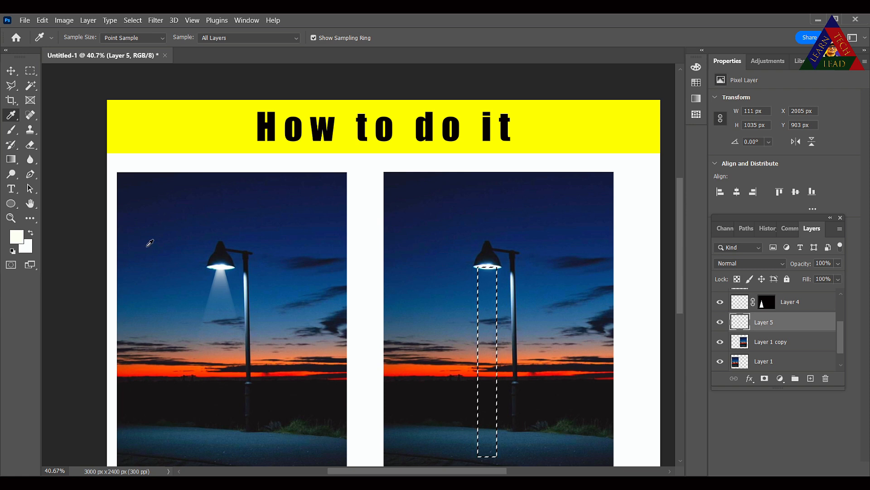
{"action": "left_click", "coordinate": [11, 159]}
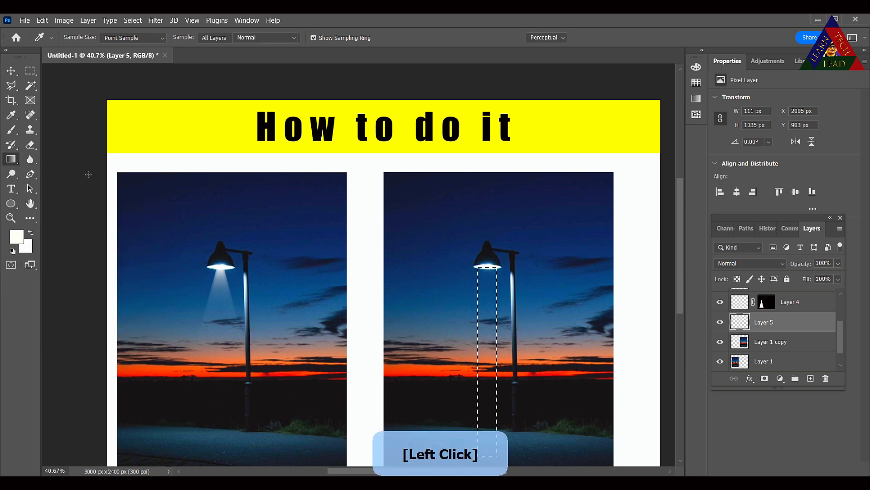
{"action": "left_click_drag", "start_coordinate": [487, 269], "coordinate": [487, 309]}
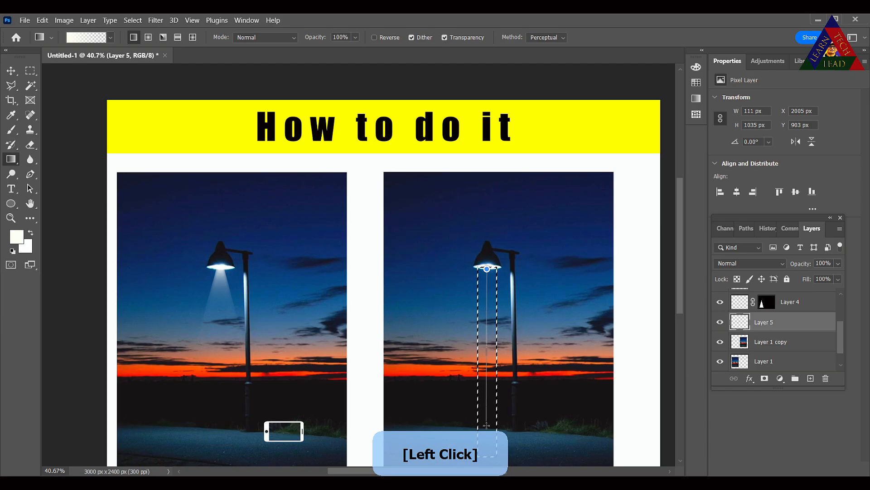
{"action": "left_click_drag", "start_coordinate": [487, 426], "coordinate": [487, 425]}
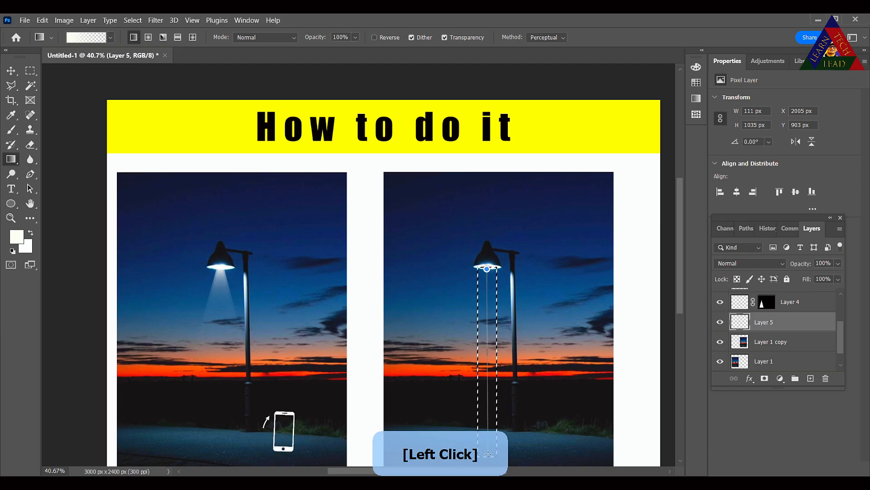
Add a layer mask from the selection to the beam layer and set the mask's feather to 9.5 px.
{"action": "left_click", "coordinate": [764, 379]}
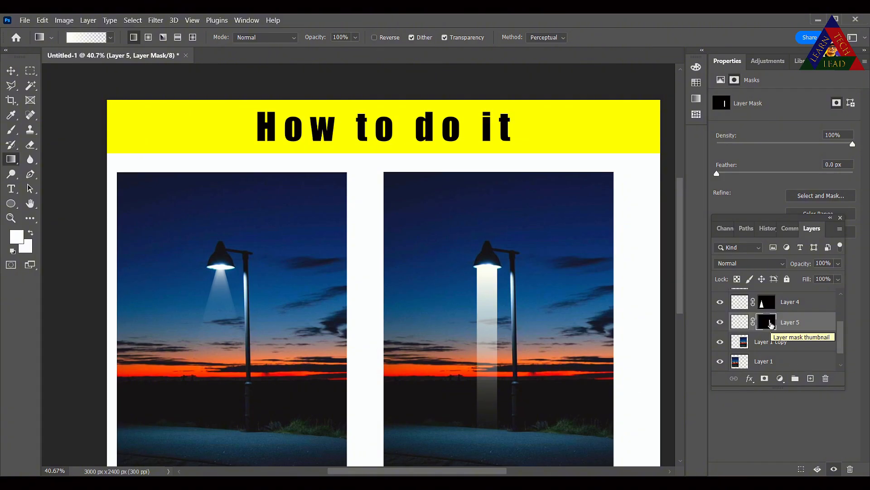
{"action": "left_click", "coordinate": [720, 173]}
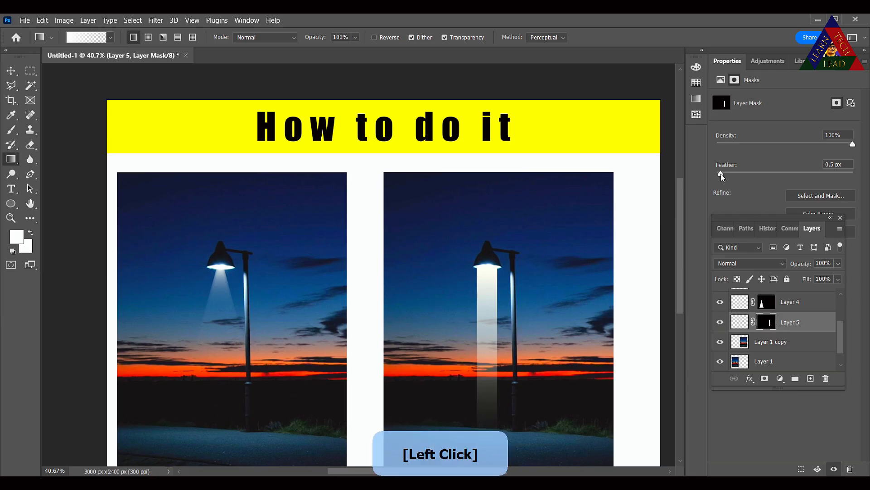
{"action": "left_click_drag", "start_coordinate": [740, 175], "coordinate": [769, 176]}
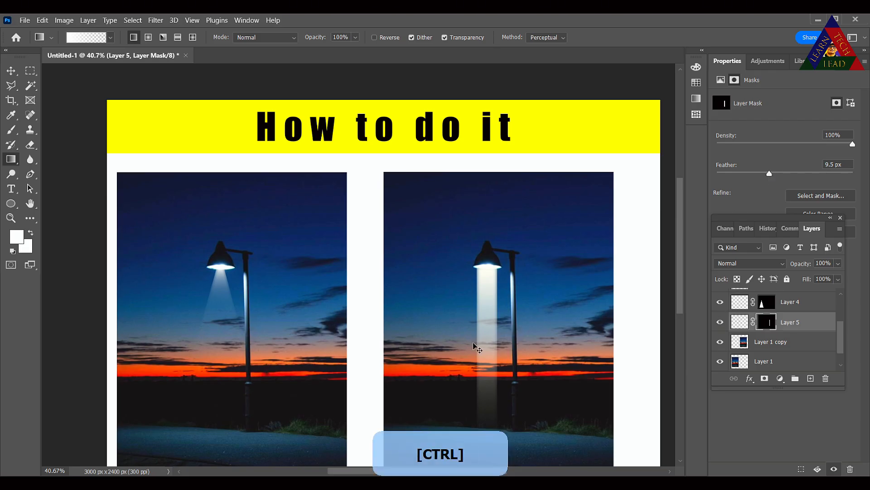
{"action": "key", "text": "ctrl+t"}
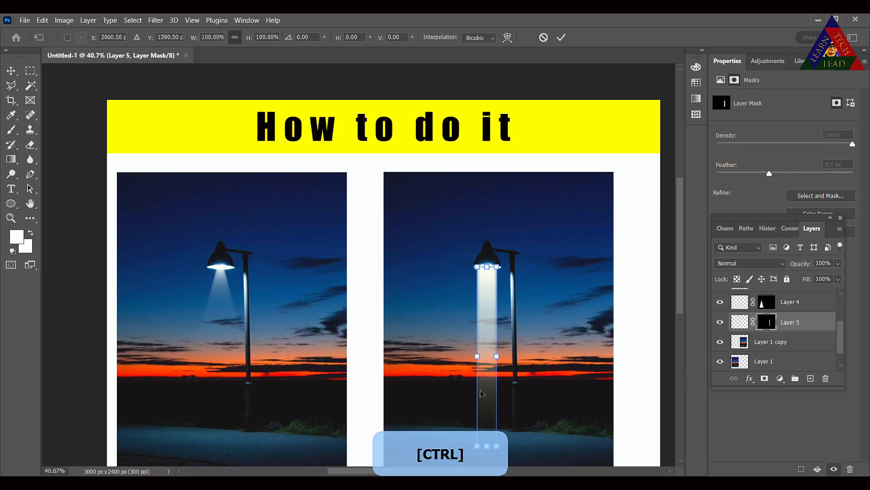
{"action": "right_click", "coordinate": [485, 357]}
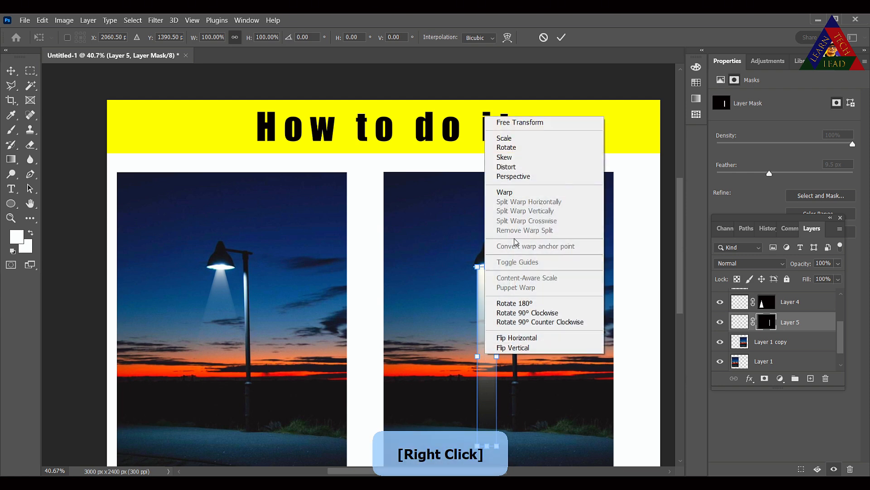
{"action": "left_click", "coordinate": [517, 176]}
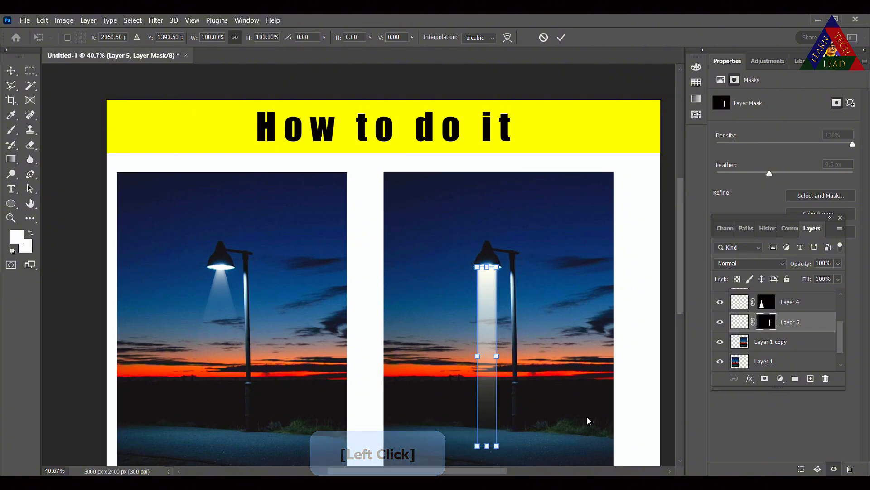
{"action": "left_click", "coordinate": [723, 334]}
{"action": "key", "text": "g"}
Apply a Perspective transform to the beam on Layer 5, spreading its base to about 590 px wide, and set the blend mode to Screen.
{"action": "left_click", "coordinate": [740, 322]}
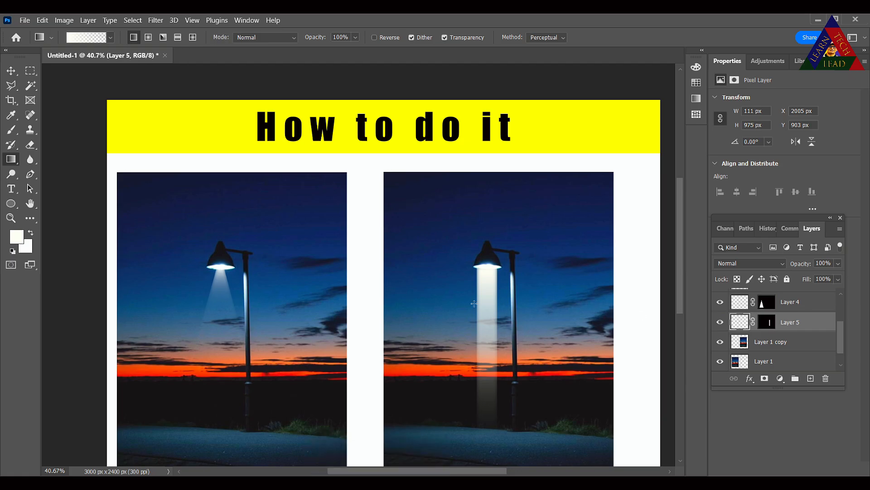
{"action": "key", "text": "ctrl+t"}
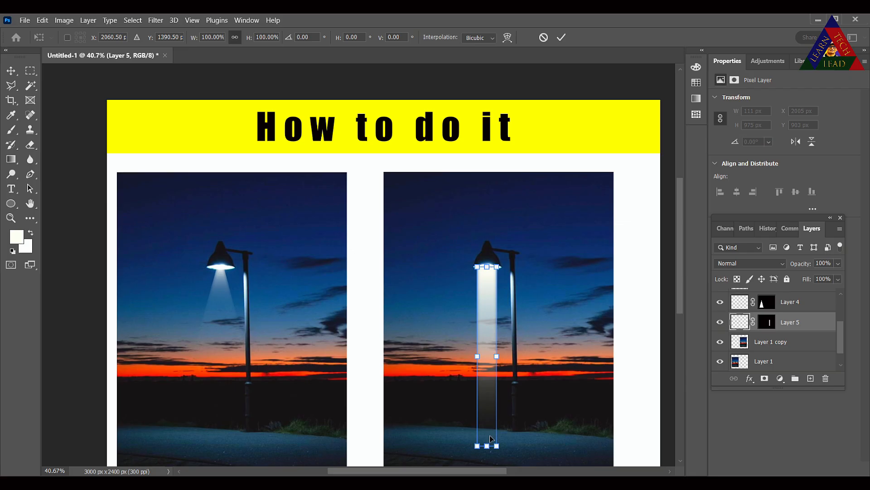
{"action": "right_click", "coordinate": [498, 448]}
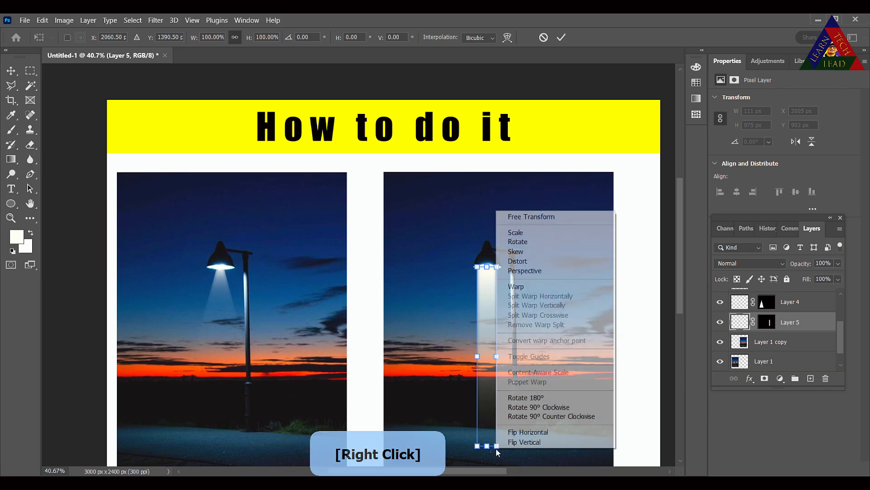
{"action": "left_click", "coordinate": [530, 272]}
{"action": "left_click_drag", "start_coordinate": [497, 446], "coordinate": [544, 449]}
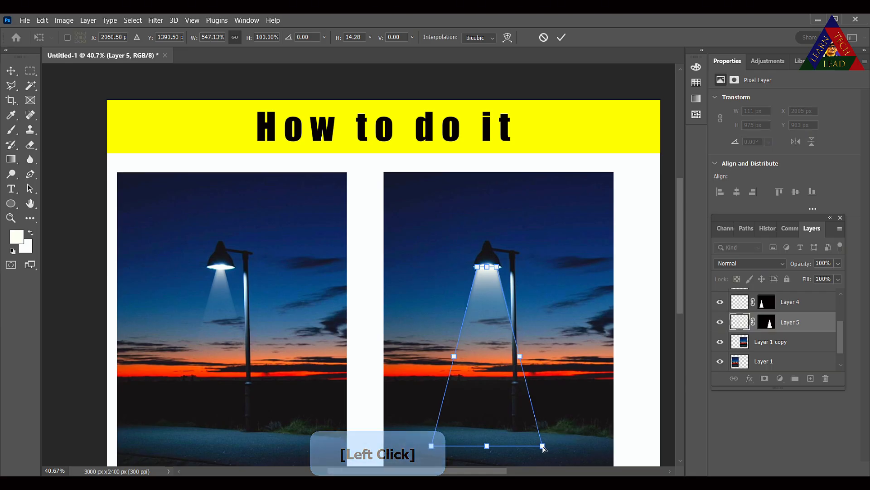
{"action": "left_click", "coordinate": [562, 38]}
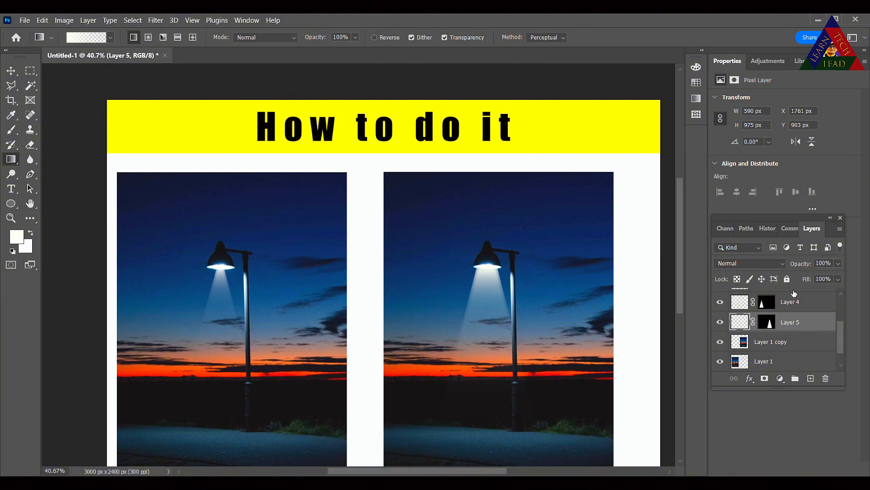
{"action": "left_click", "coordinate": [783, 263]}
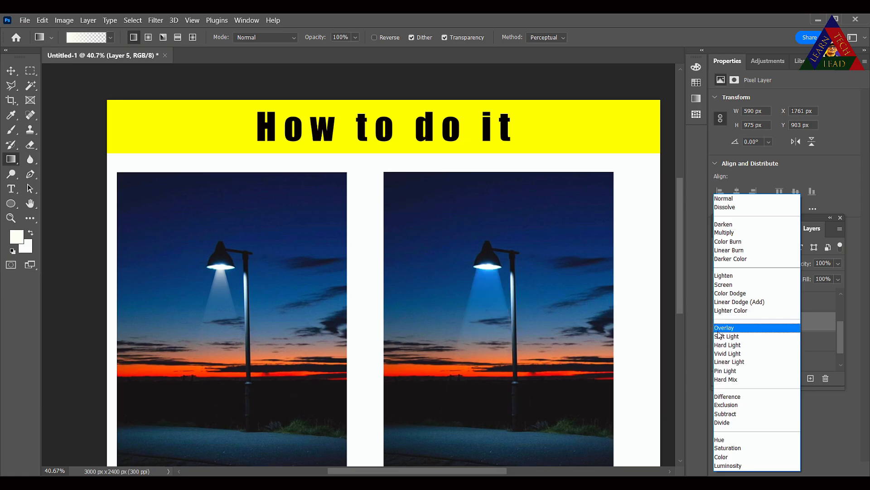
{"action": "left_click", "coordinate": [729, 284]}
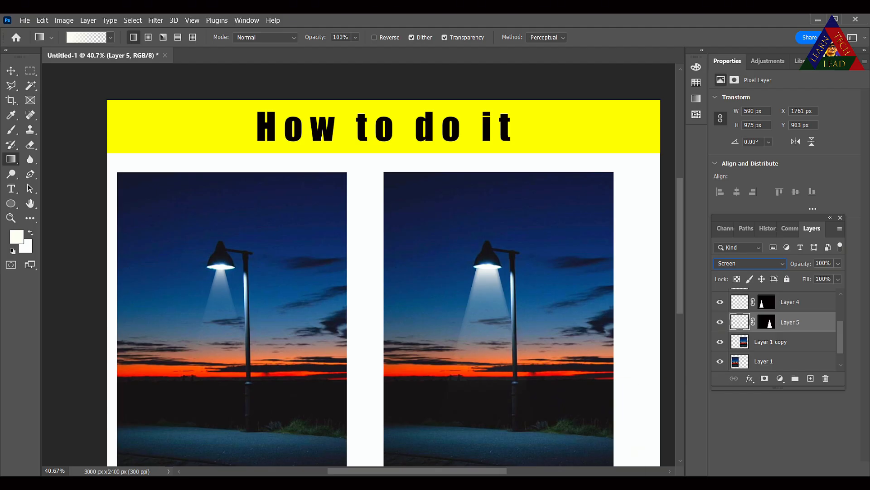
{"action": "mouse_move", "coordinate": [574, 483]}
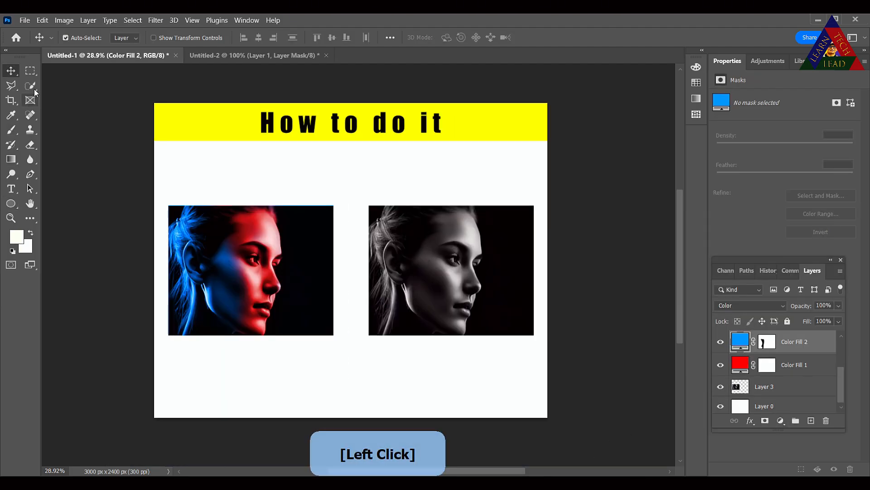
{"action": "left_click", "coordinate": [30, 71]}
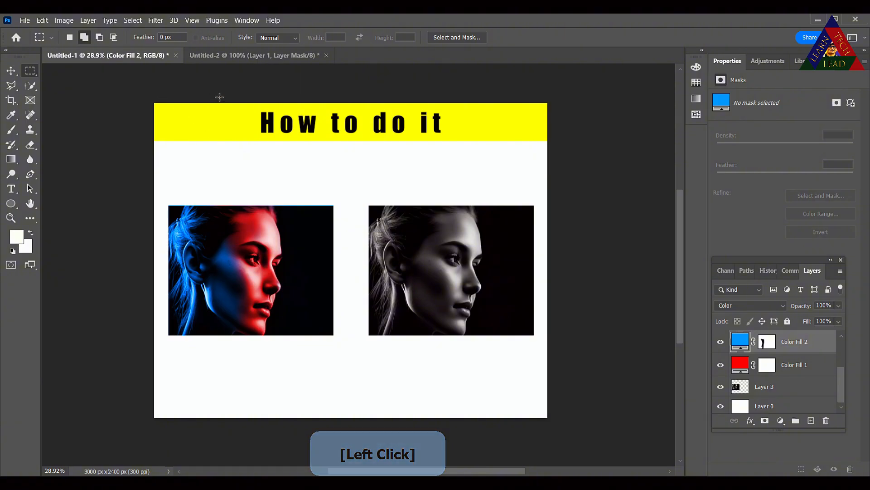
{"action": "left_click_drag", "start_coordinate": [246, 104], "coordinate": [463, 145]}
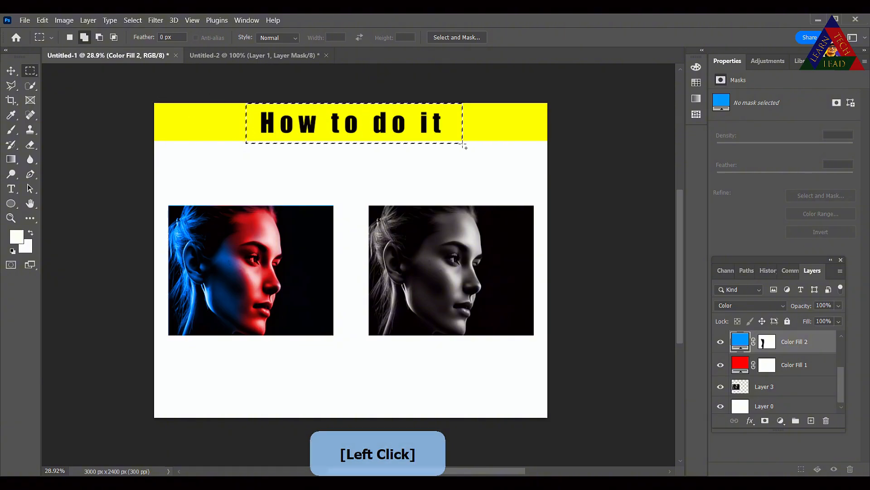
{"action": "left_click_drag", "start_coordinate": [165, 196], "coordinate": [342, 350]}
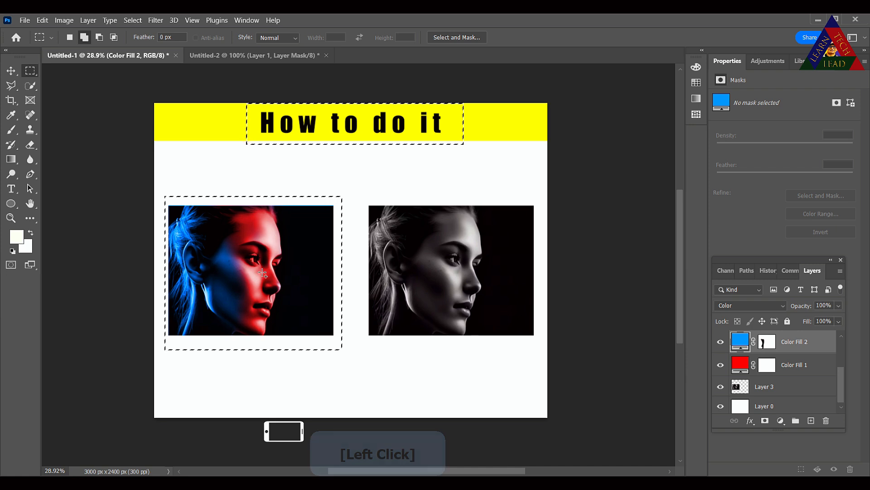
{"action": "key", "text": "ctrl+d"}
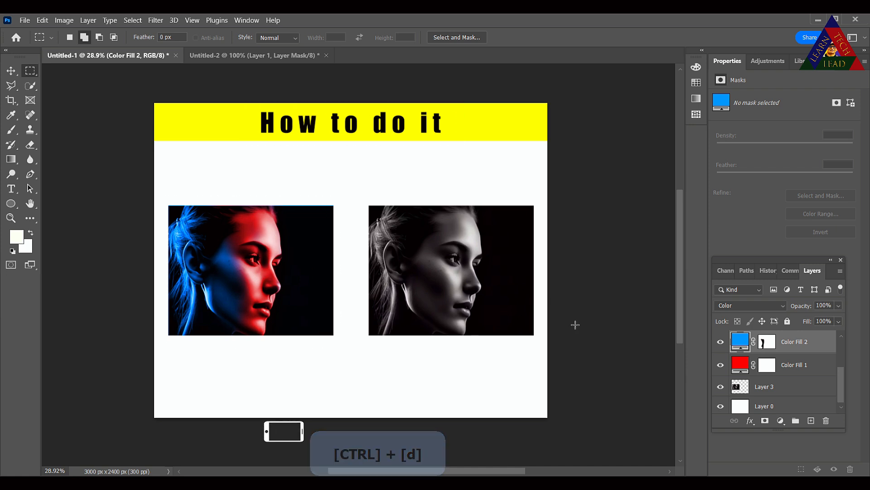
Add a bright red Solid Color fill layer directly above Layer 3 copy.
{"action": "left_click_drag", "start_coordinate": [840, 380], "coordinate": [839, 357]}
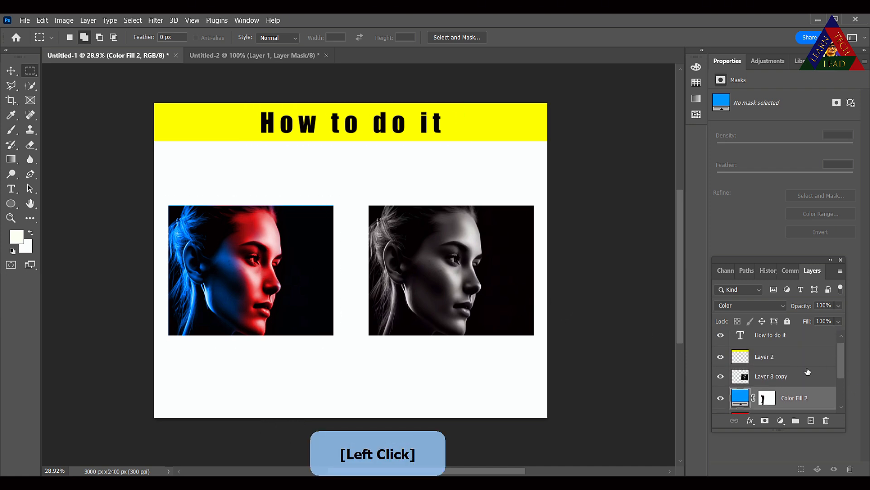
{"action": "left_click", "coordinate": [775, 377]}
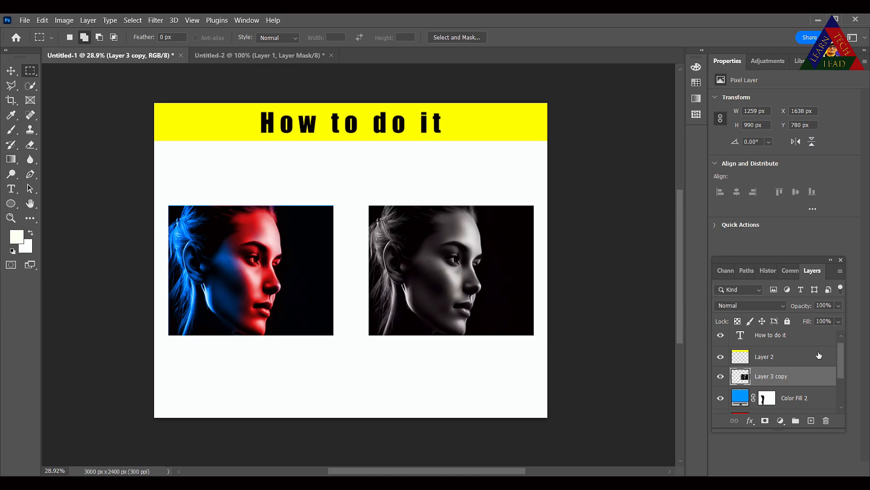
{"action": "left_click", "coordinate": [781, 420]}
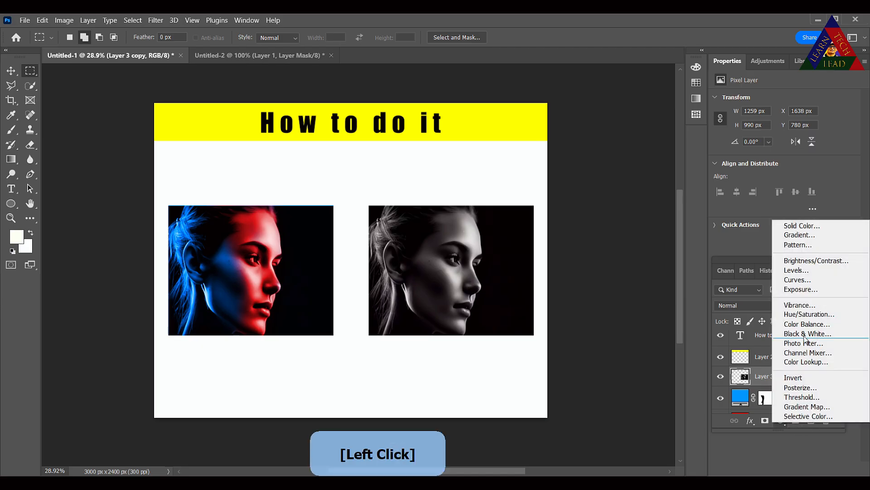
{"action": "left_click", "coordinate": [805, 228]}
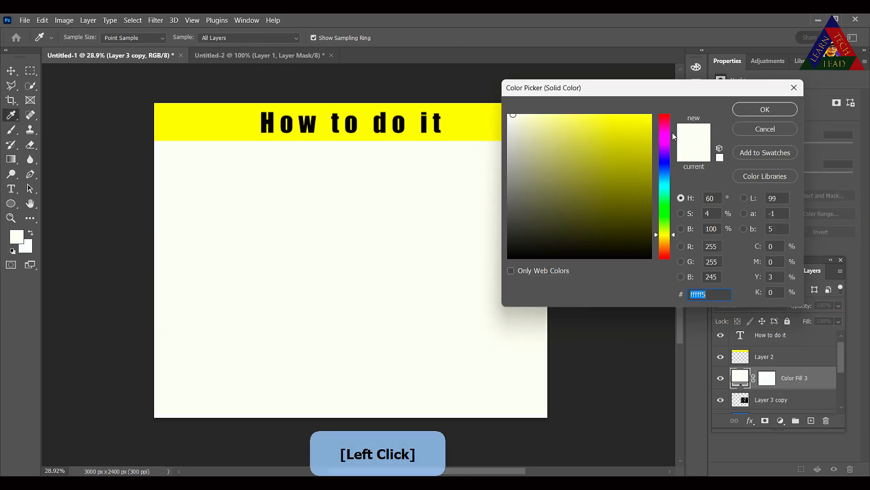
{"action": "left_click", "coordinate": [657, 115]}
{"action": "left_click", "coordinate": [647, 118]}
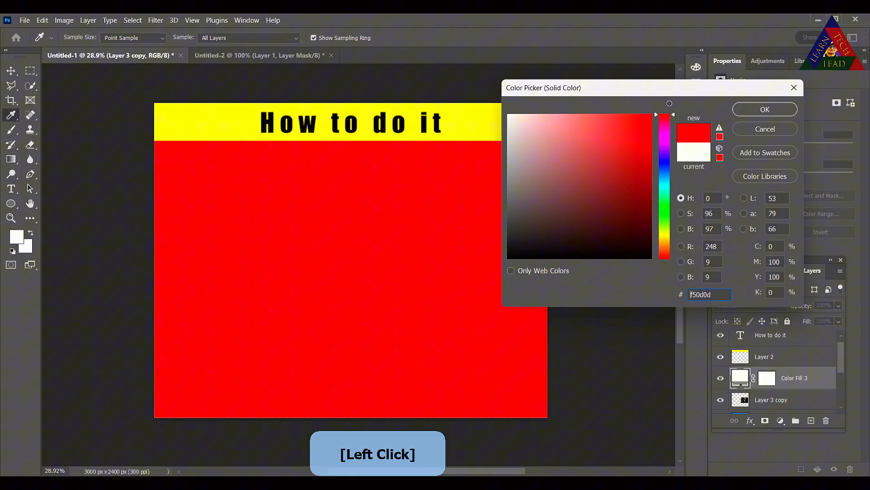
{"action": "left_click", "coordinate": [766, 111]}
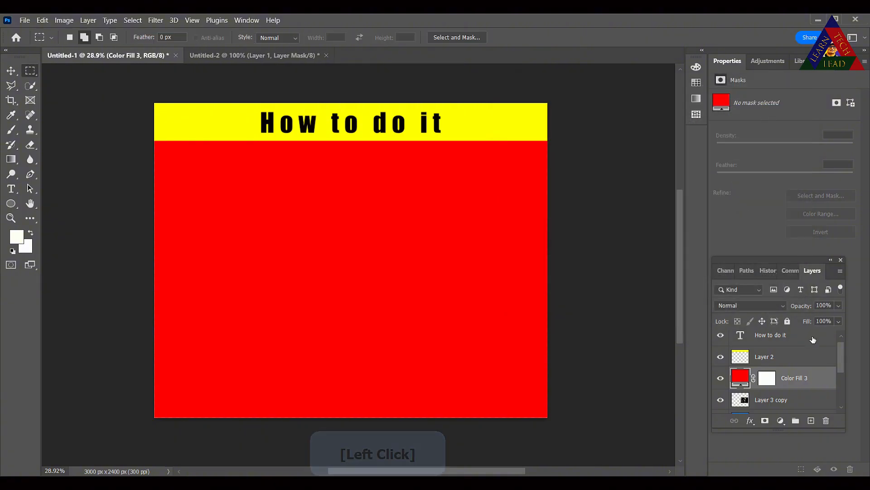
Set the red fill layer's blend mode to Color and its opacity to 73%.
{"action": "left_click", "coordinate": [741, 305]}
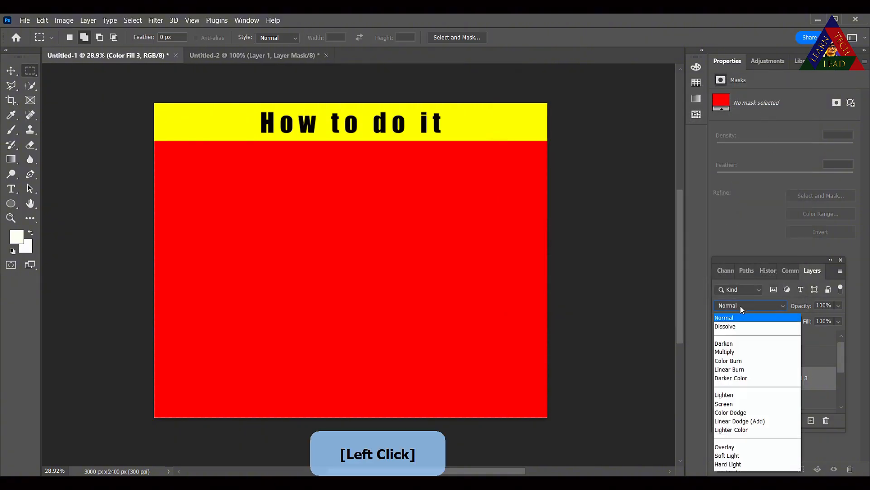
{"action": "left_click", "coordinate": [725, 456]}
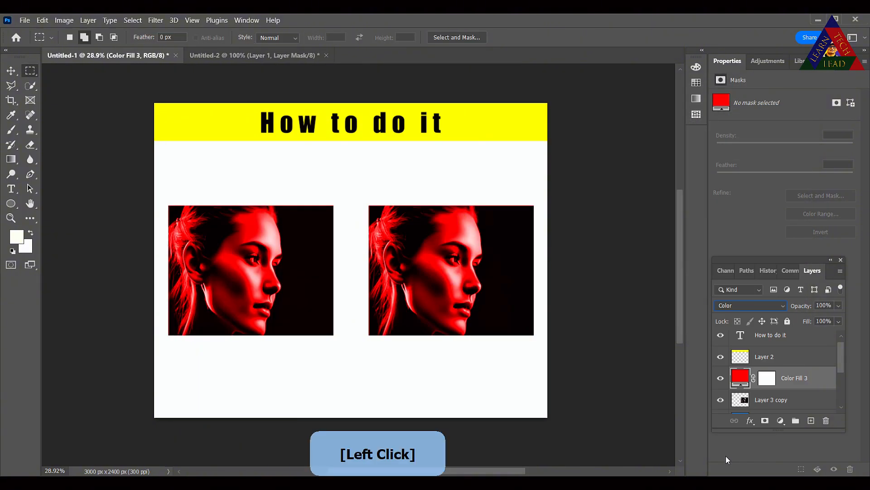
{"action": "left_click", "coordinate": [838, 306]}
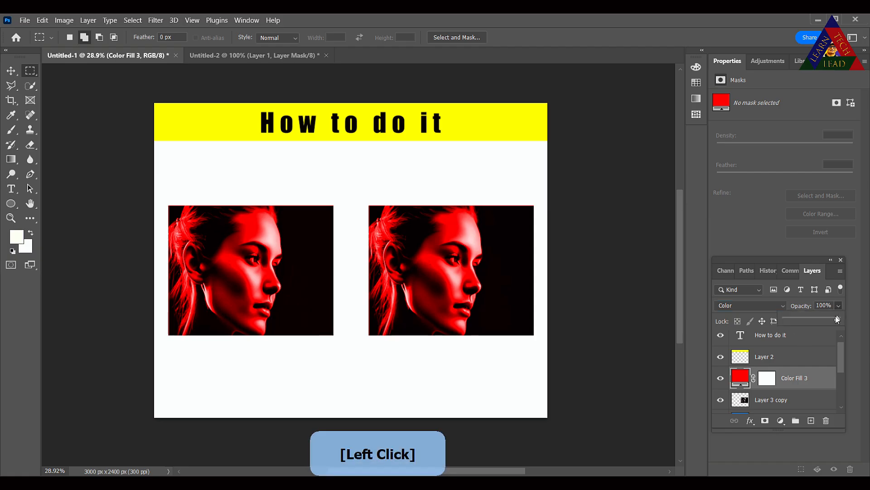
{"action": "left_click_drag", "start_coordinate": [820, 320], "coordinate": [823, 319]}
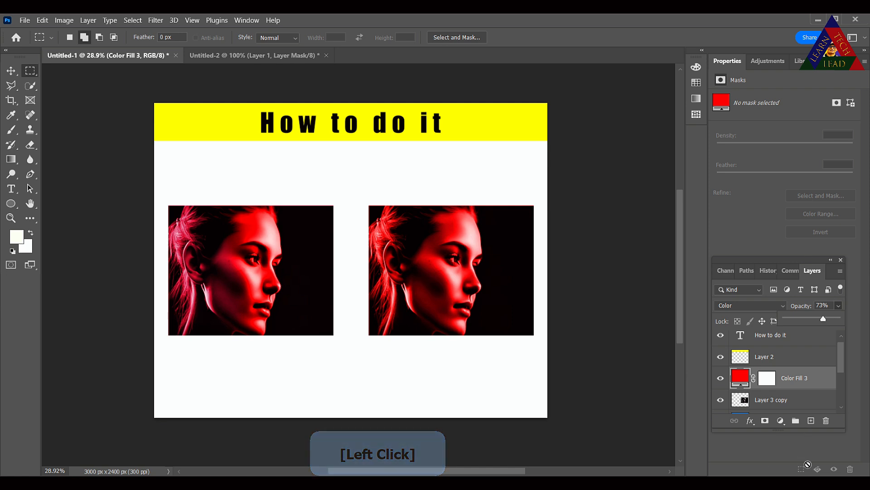
Add a cyan-blue Solid Color fill layer, hue about 193°, above the red fill layer.
{"action": "left_click", "coordinate": [780, 421]}
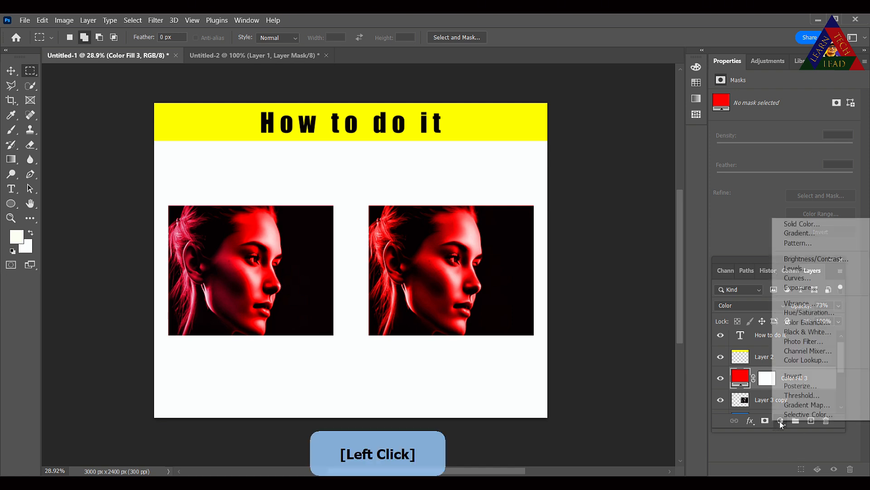
{"action": "left_click", "coordinate": [801, 224]}
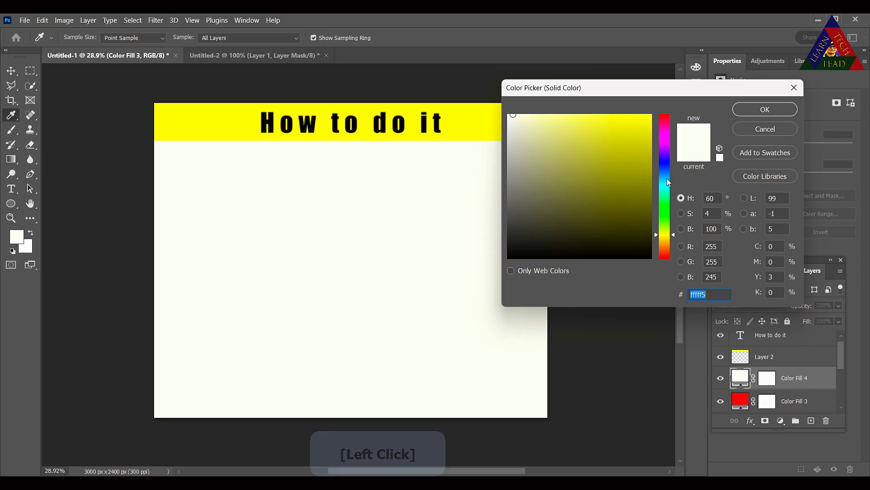
{"action": "mouse_move", "coordinate": [666, 182]}
{"action": "left_mouse_down"}
{"action": "mouse_move", "coordinate": [665, 190]}
{"action": "mouse_move", "coordinate": [664, 181]}
{"action": "left_mouse_up"}
{"action": "left_click_drag", "start_coordinate": [624, 118], "coordinate": [691, 95]}
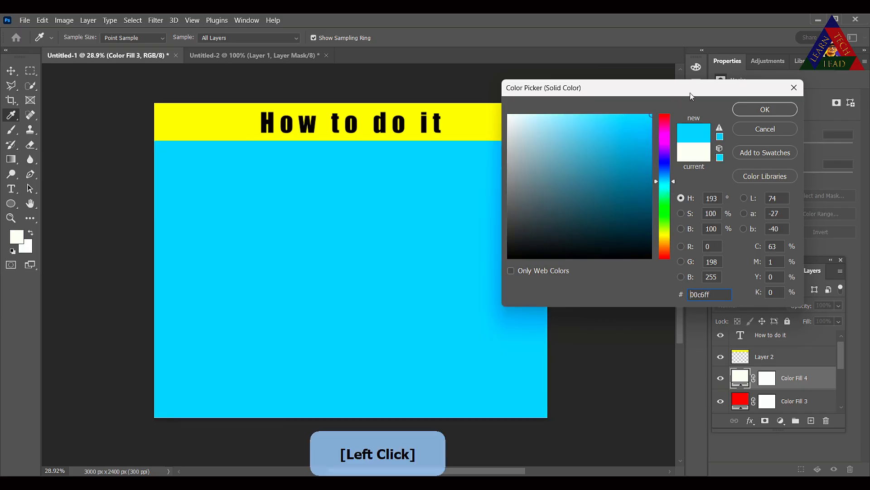
{"action": "left_click", "coordinate": [765, 109]}
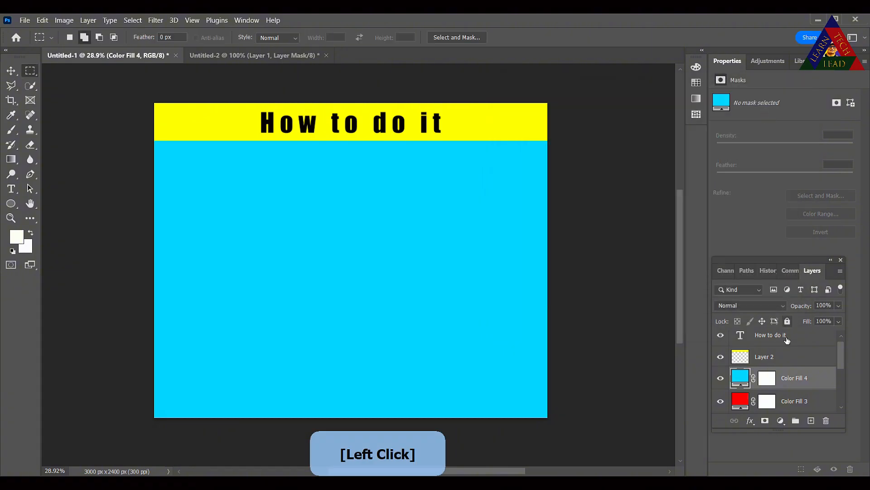
Set the cyan-blue fill to Color blend mode and paint black on its mask over the front of the right portrait's face.
{"action": "left_click", "coordinate": [745, 306]}
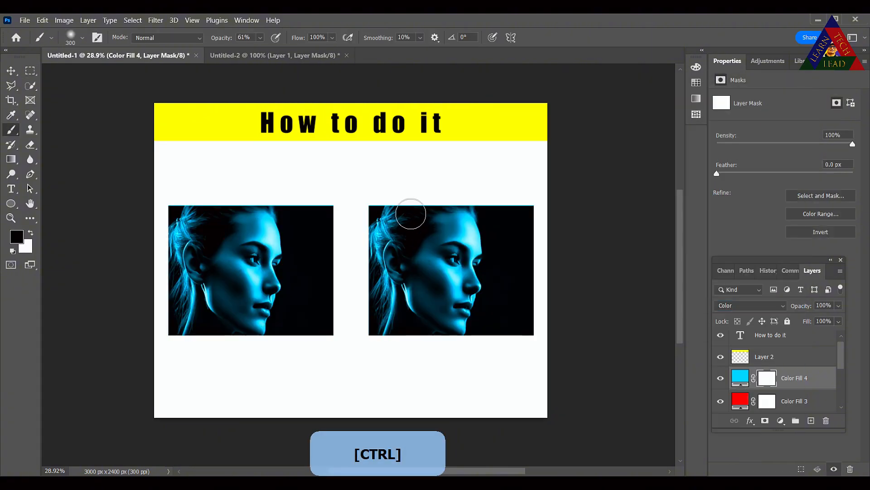
{"action": "mouse_move", "coordinate": [433, 215]}
{"action": "left_mouse_down"}
{"action": "mouse_move", "coordinate": [476, 301]}
{"action": "mouse_move", "coordinate": [444, 213]}
{"action": "mouse_move", "coordinate": [468, 292]}
{"action": "left_mouse_up"}
{"action": "left_click_drag", "start_coordinate": [449, 219], "coordinate": [476, 238]}
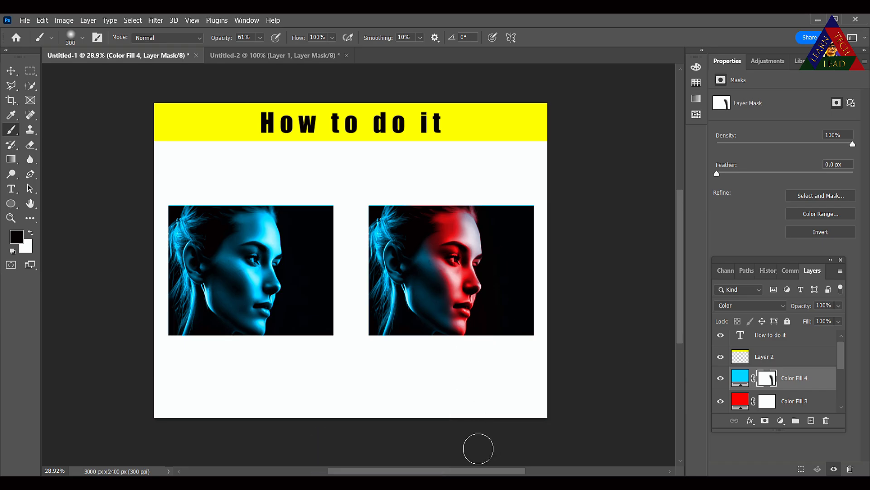
Compare the portrait before and after by hiding and reshowing the Color Fill 4 and Color Fill 3 layers.
{"action": "left_click_drag", "start_coordinate": [839, 355], "coordinate": [840, 365]}
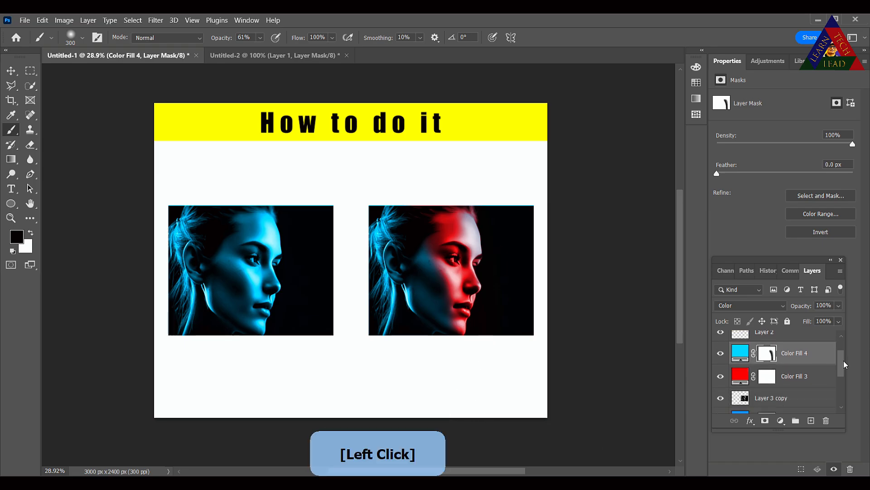
{"action": "left_click", "coordinate": [721, 348]}
{"action": "left_click", "coordinate": [721, 372]}
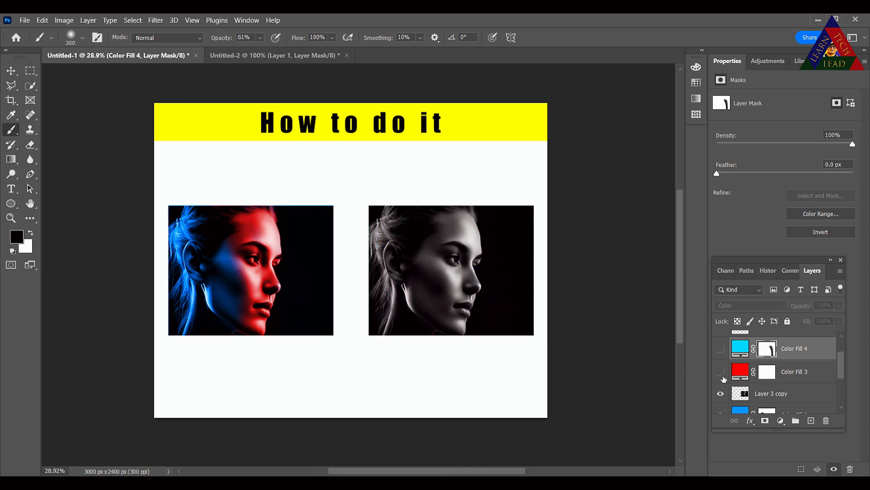
{"action": "left_click", "coordinate": [720, 372]}
{"action": "left_click", "coordinate": [721, 348]}
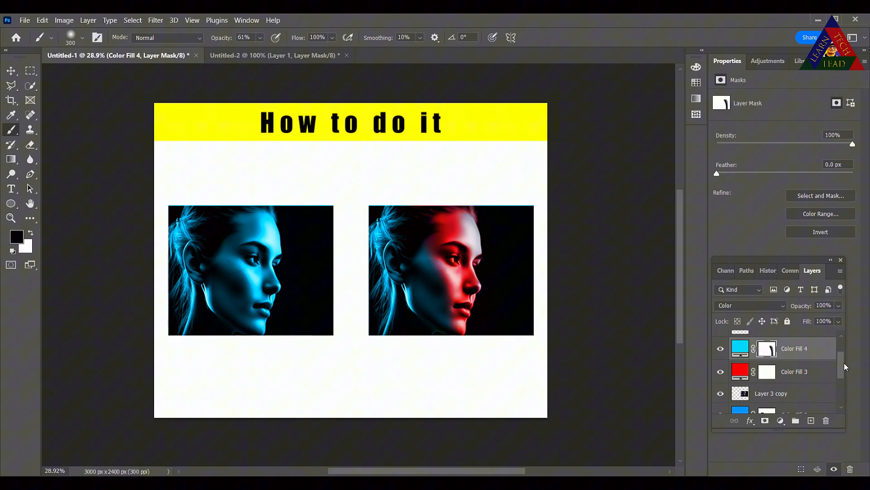
{"action": "left_click_drag", "start_coordinate": [845, 367], "coordinate": [845, 350]}
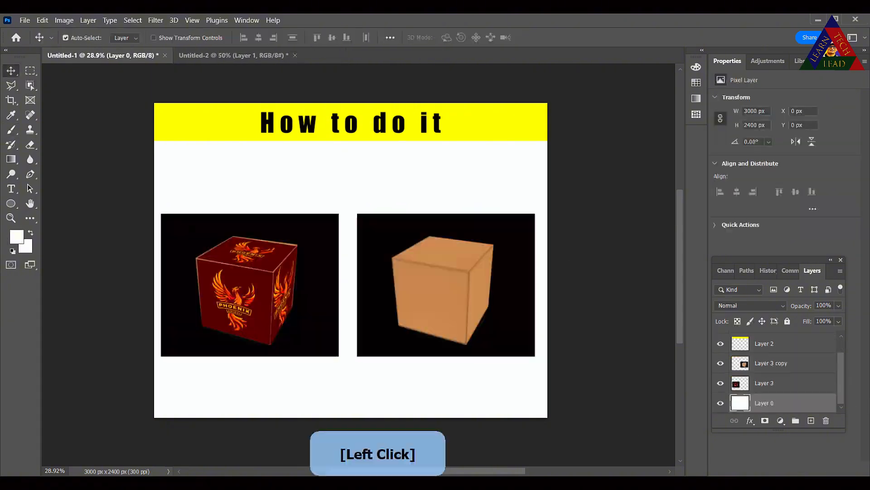
{"action": "key", "text": "m"}
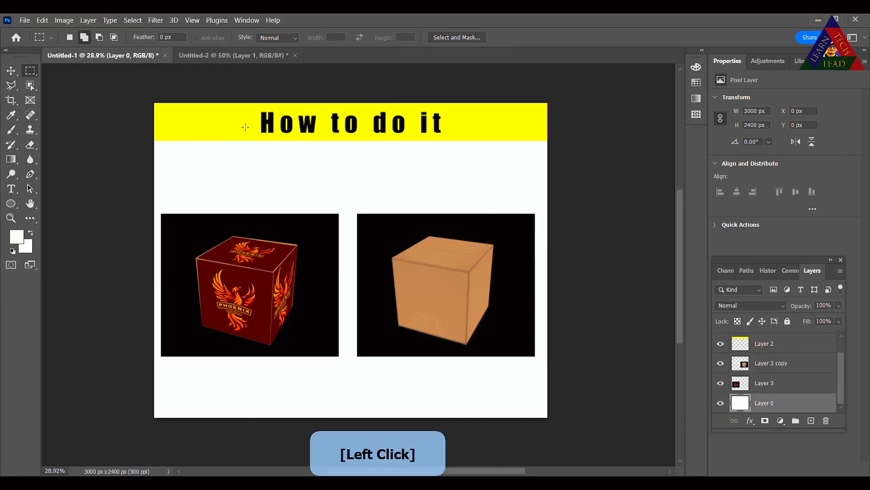
{"action": "left_click_drag", "start_coordinate": [478, 152], "coordinate": [245, 104]}
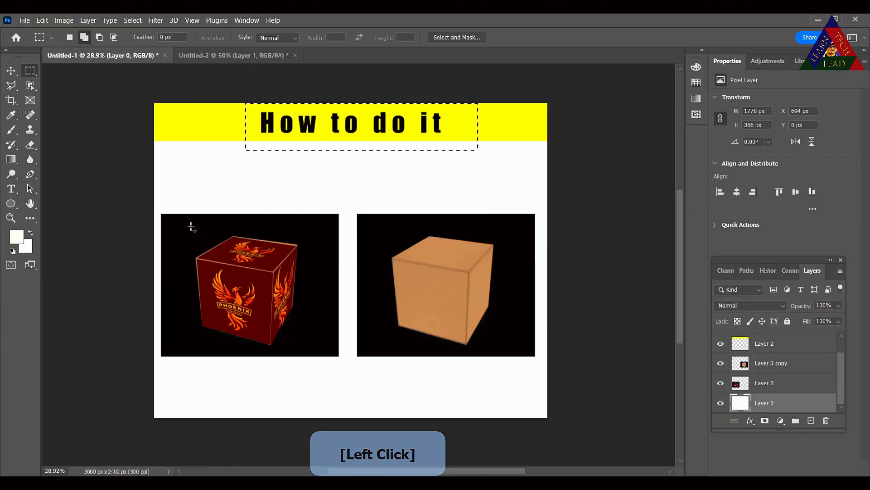
{"action": "left_click_drag", "start_coordinate": [168, 190], "coordinate": [214, 327]}
{"action": "left_click_drag", "start_coordinate": [308, 365], "coordinate": [308, 367]}
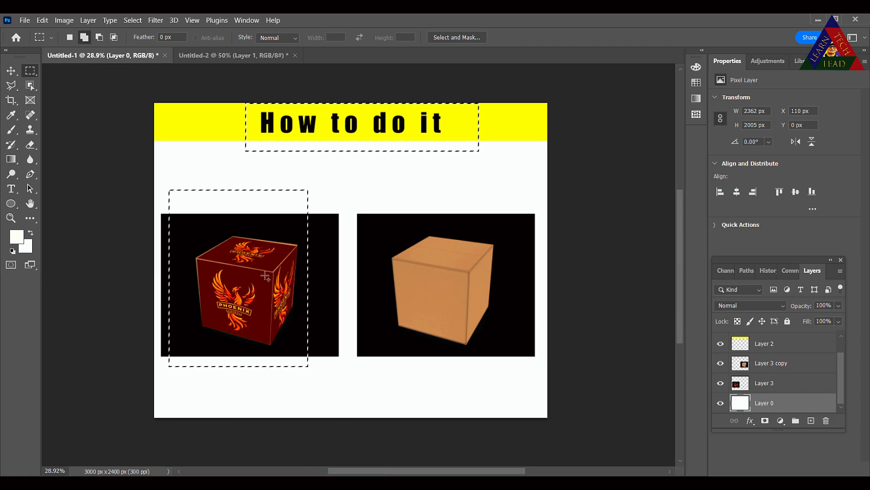
{"action": "key", "text": "ctrl"}
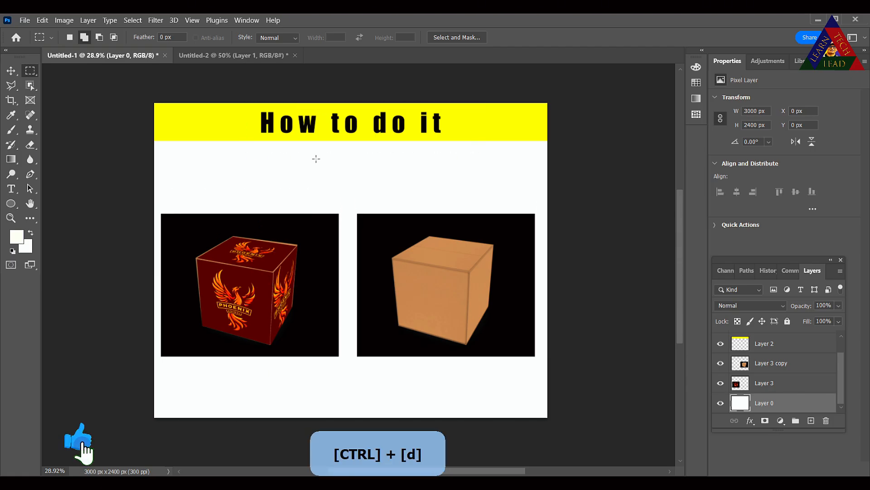
Switch to the Untitled-2 document containing the selected Phoenix artwork.
{"action": "left_click", "coordinate": [224, 57]}
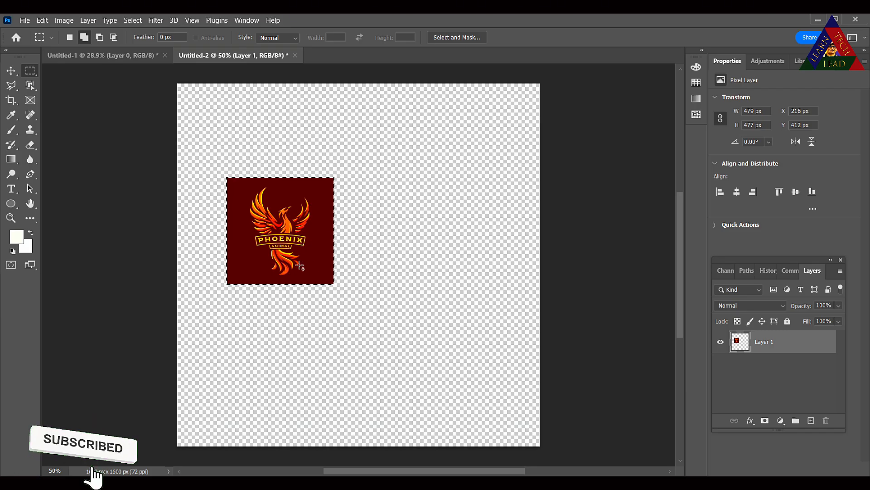
{"action": "key", "text": "ctrl"}
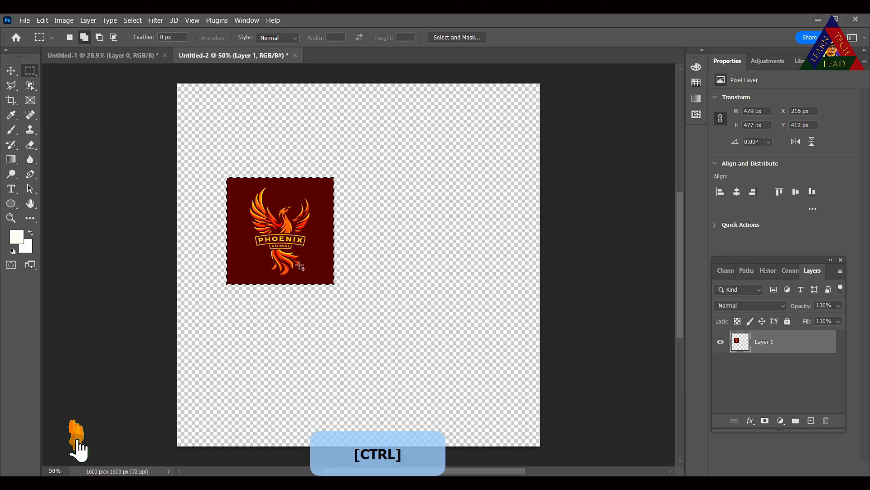
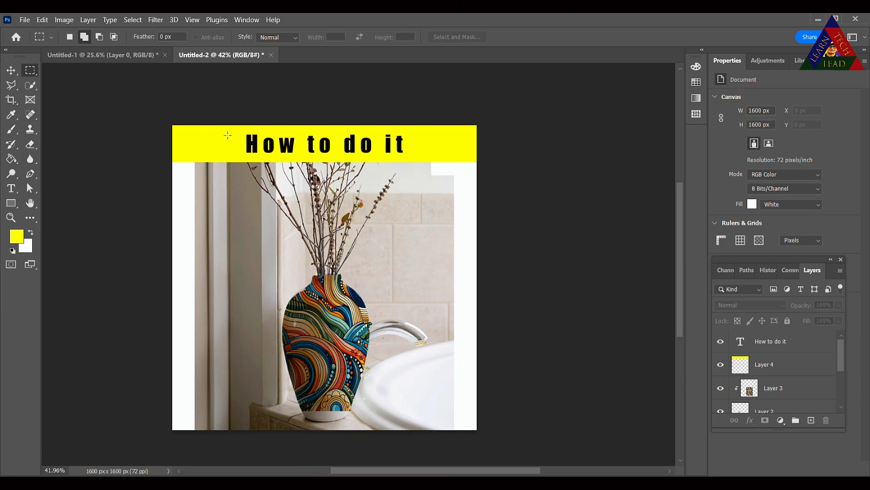
Draw rectangular marquee selections around the "How to do it" title, about 935 by 144 px, and around the patterned vase.
{"action": "left_click_drag", "start_coordinate": [235, 130], "coordinate": [413, 156]}
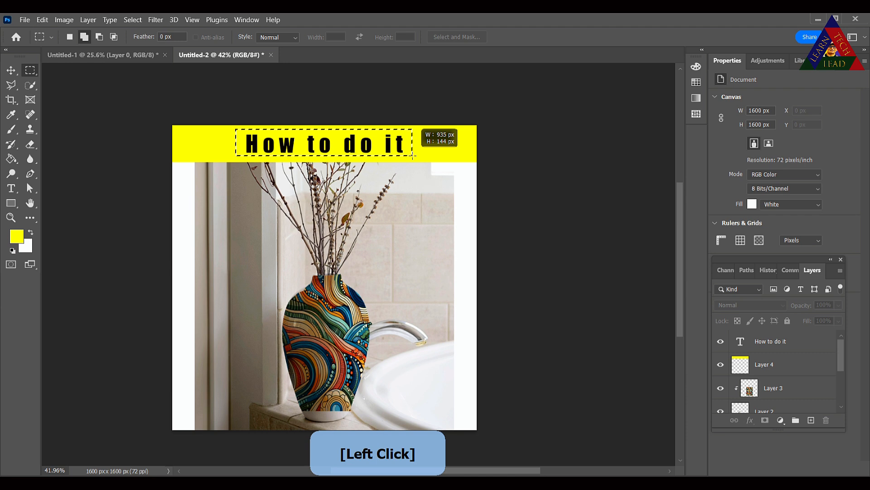
{"action": "left_click_drag", "start_coordinate": [268, 264], "coordinate": [389, 426]}
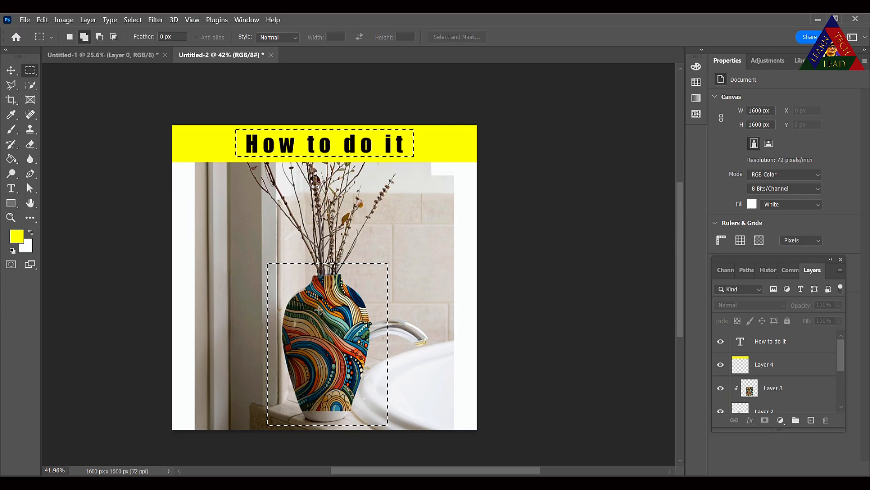
Switch to the Untitled-1 document and select the white vase on Layer 0 with the Quick Selection tool.
{"action": "left_click", "coordinate": [118, 55]}
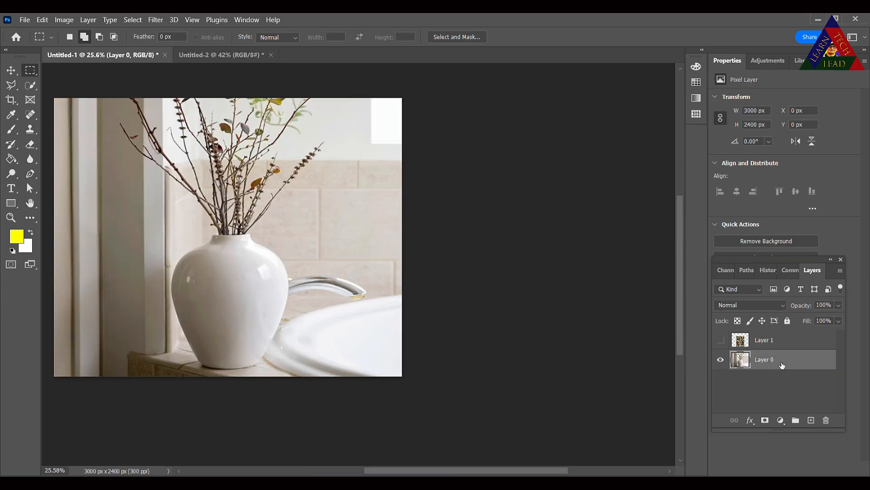
{"action": "left_click", "coordinate": [29, 87]}
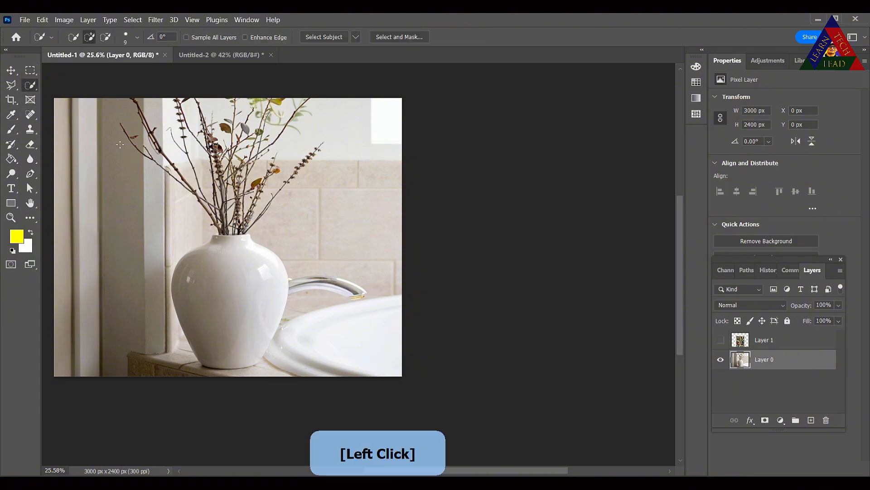
{"action": "left_click_drag", "start_coordinate": [225, 340], "coordinate": [221, 313]}
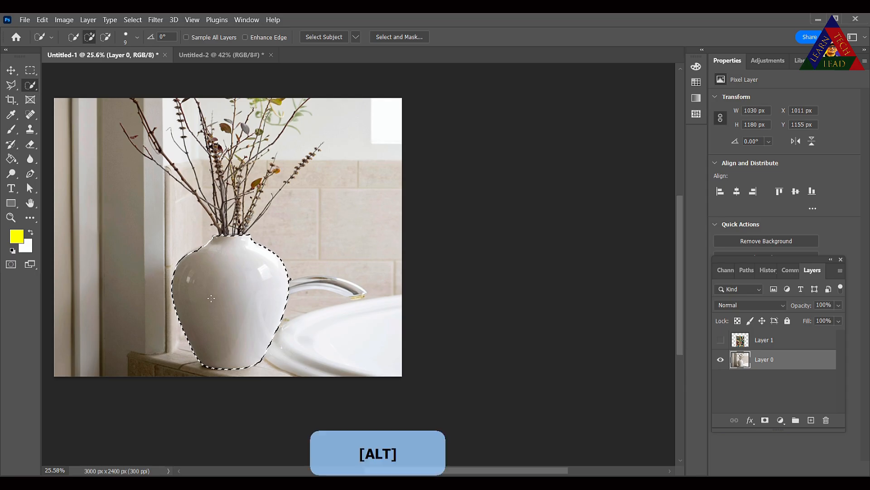
Subtract the background spill beside the vase's neck and next to the tap from the vase selection.
{"action": "scroll", "coordinate": [211, 298], "scroll_direction": "up", "scroll_amount": 5, "text": "alt"}
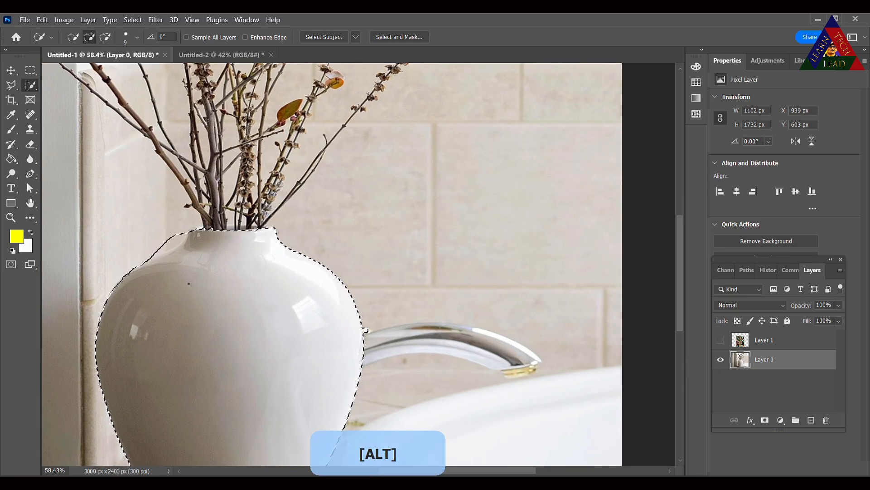
{"action": "left_click", "coordinate": [184, 237], "text": "alt"}
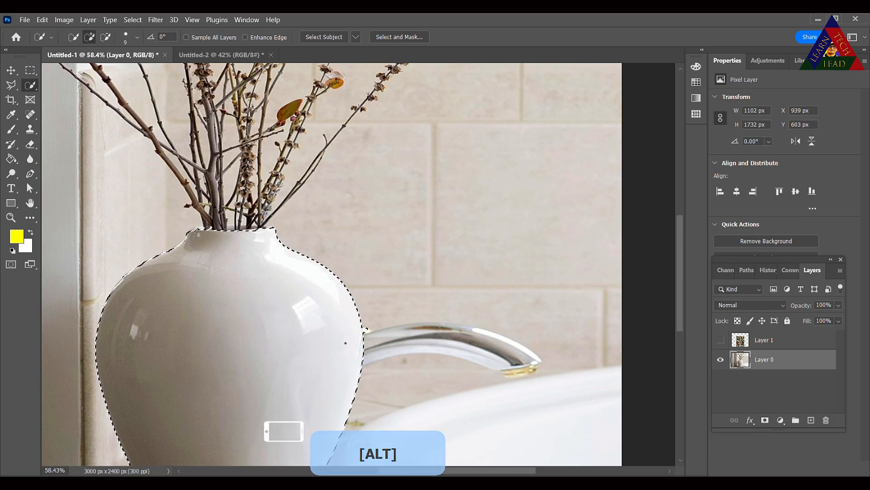
{"action": "left_click", "coordinate": [366, 334], "text": "alt"}
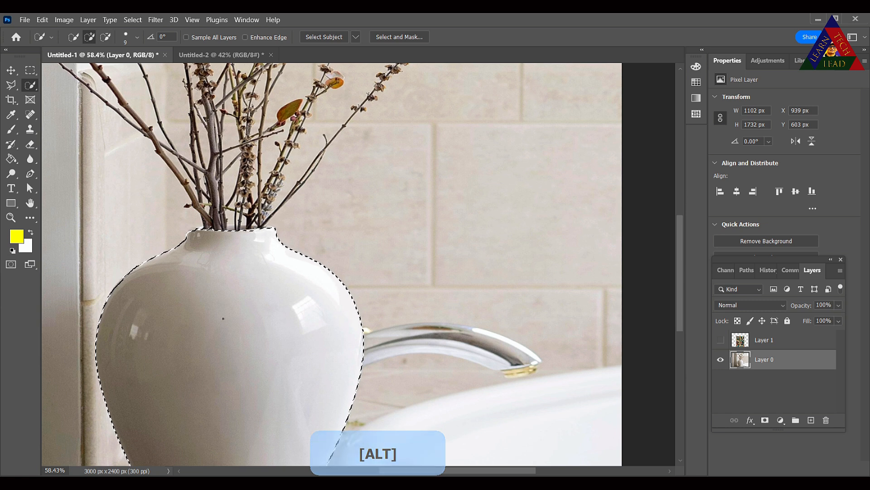
Copy the selected white vase from Layer 0 to a new layer.
{"action": "scroll", "coordinate": [224, 323], "scroll_direction": "down", "scroll_amount": 2}
{"action": "scroll", "coordinate": [224, 322], "scroll_direction": "down", "scroll_amount": 3}
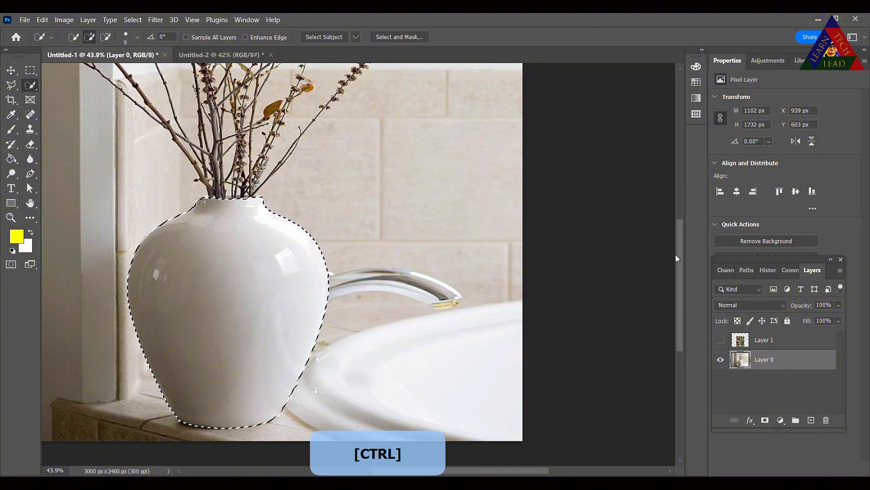
{"action": "key", "text": "ctrl+j"}
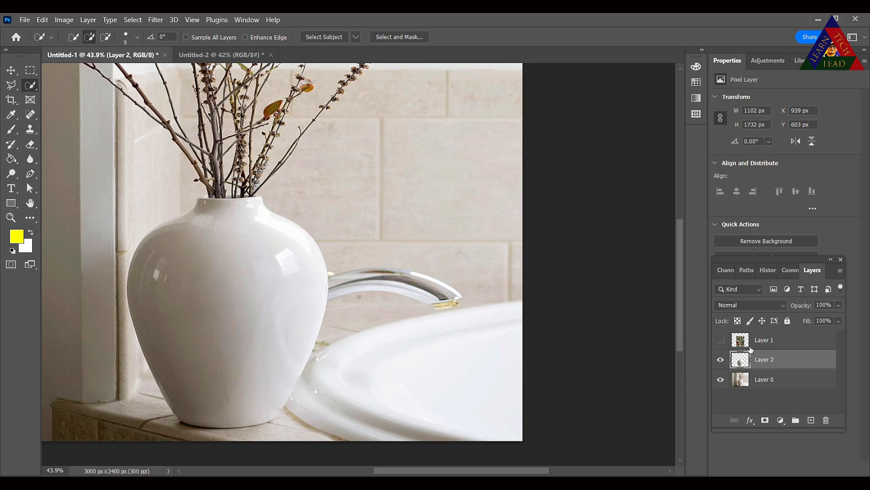
Show the colourful pattern on Layer 1, clipped to the vase copy on Layer 2 and blended with Multiply.
{"action": "left_click", "coordinate": [721, 340]}
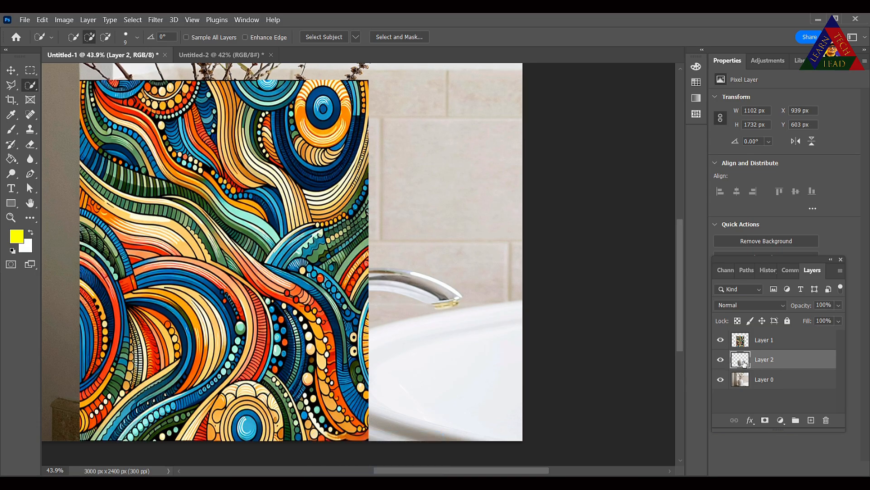
{"action": "left_click", "coordinate": [761, 342]}
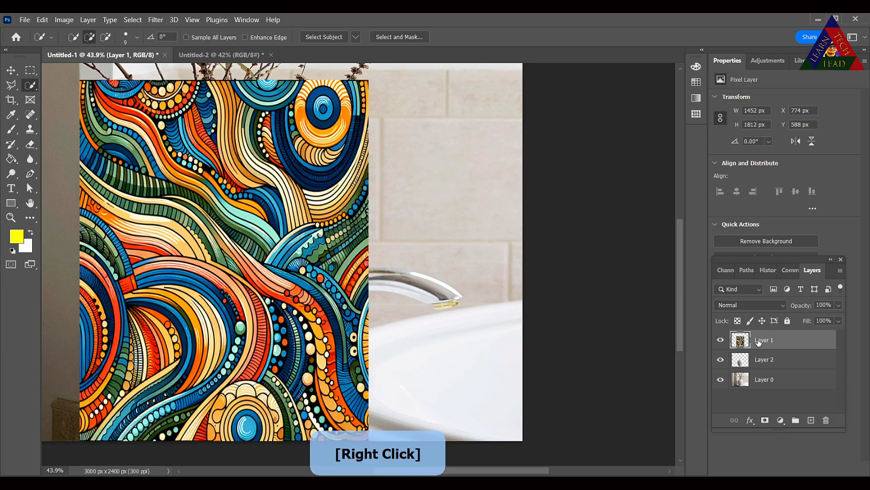
{"action": "right_click", "coordinate": [759, 342]}
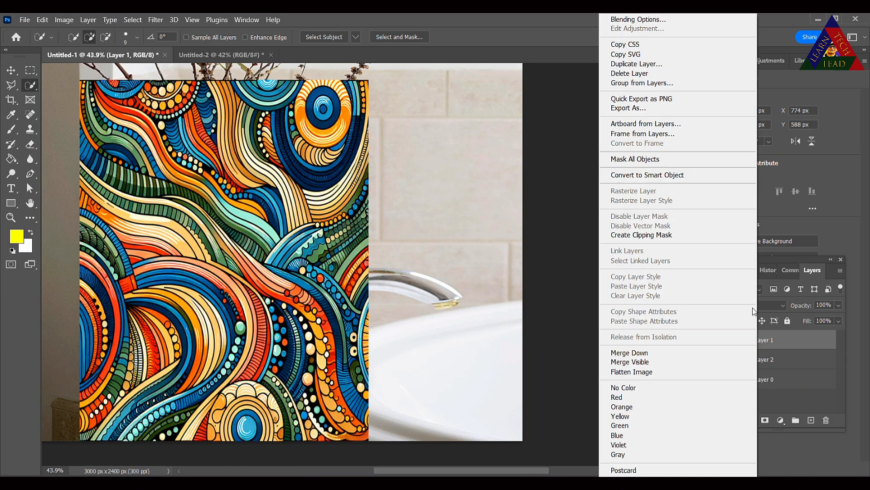
{"action": "left_click", "coordinate": [645, 235]}
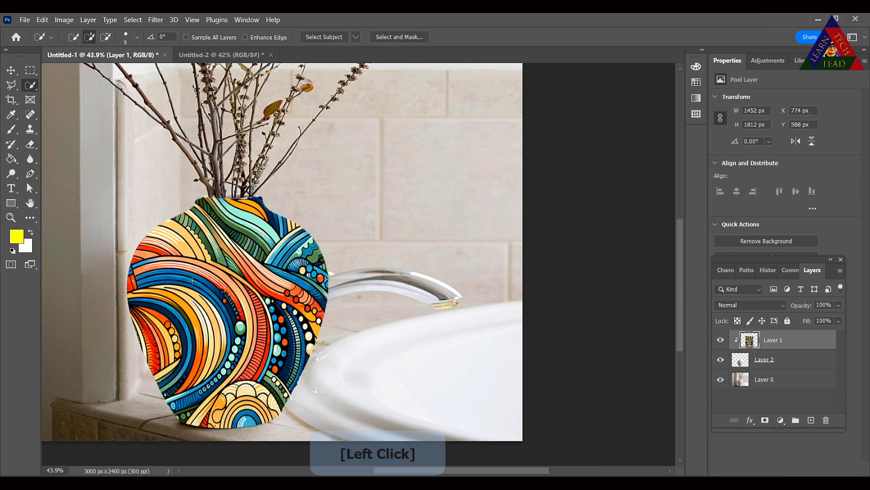
{"action": "left_click", "coordinate": [784, 304]}
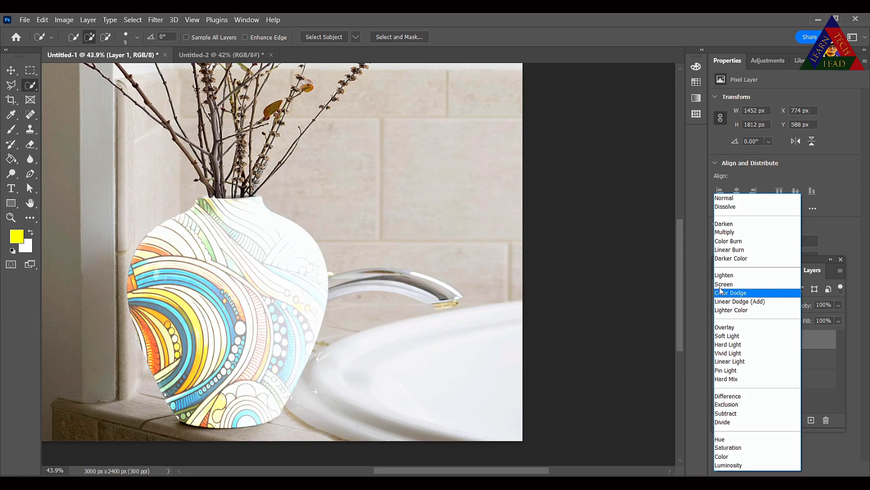
{"action": "left_click", "coordinate": [725, 232]}
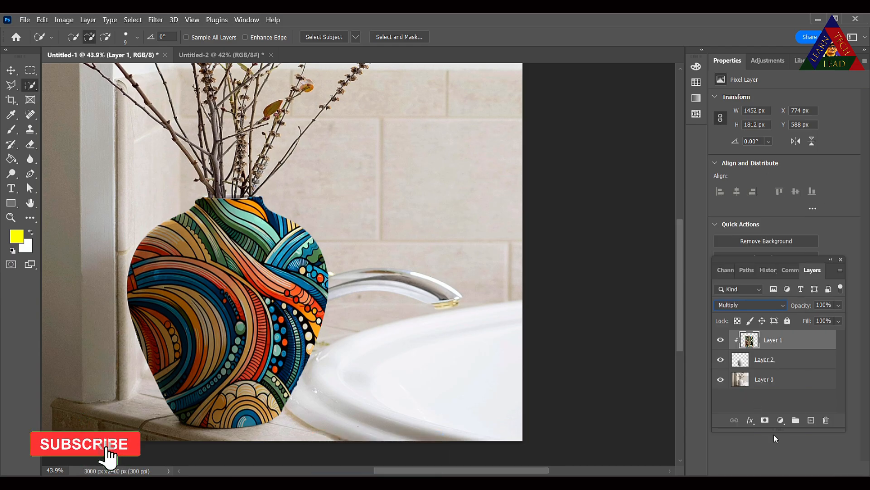
Add a Hue/Saturation adjustment layer above the pattern with Hue +18, Saturation +38 and Lightness +5.
{"action": "left_click", "coordinate": [780, 420]}
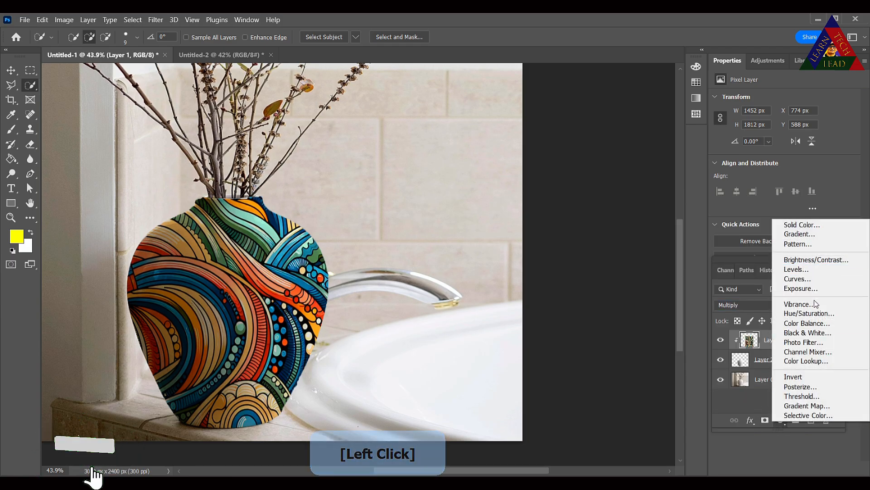
{"action": "left_click", "coordinate": [810, 314]}
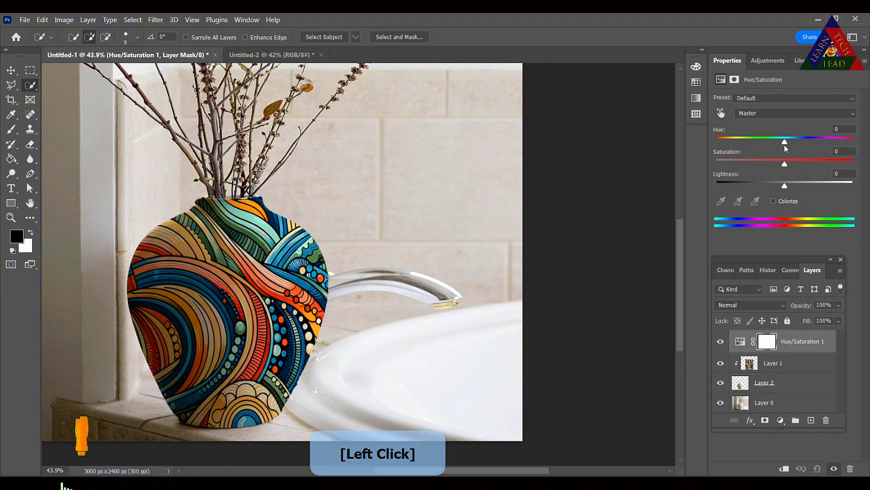
{"action": "left_click", "coordinate": [785, 143]}
{"action": "left_click_drag", "start_coordinate": [783, 143], "coordinate": [789, 190]}
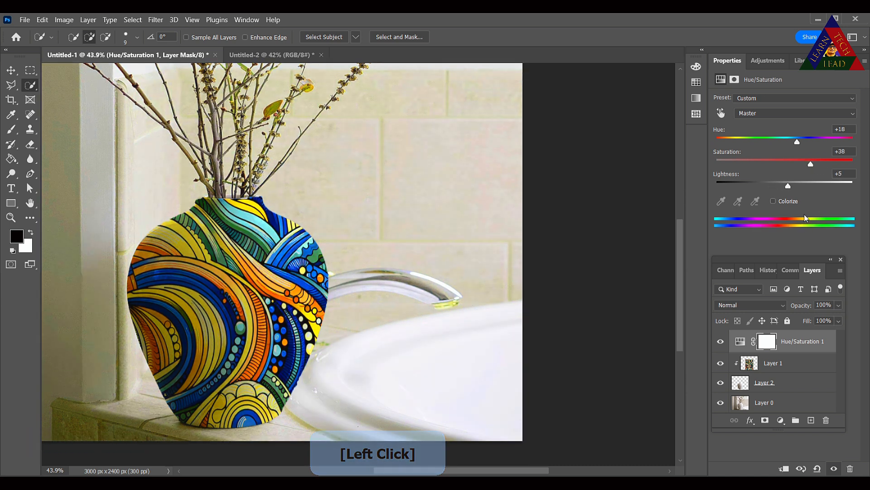
{"action": "left_click", "coordinate": [696, 403]}
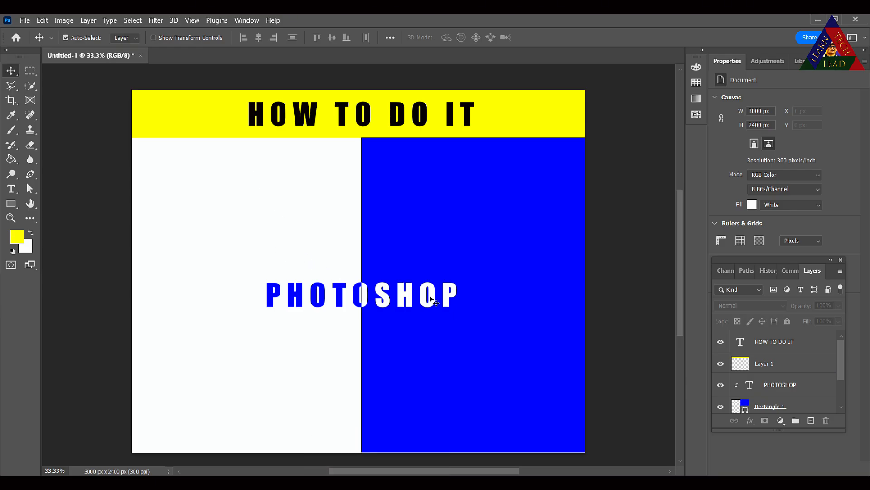
Create a new document from the Landscape, 10 x 8 preset at 300 ppi with a white background.
{"action": "mouse_move", "coordinate": [431, 299]}
{"action": "left_mouse_down"}
{"action": "mouse_move", "coordinate": [374, 301]}
{"action": "mouse_move", "coordinate": [484, 302]}
{"action": "mouse_move", "coordinate": [325, 301]}
{"action": "mouse_move", "coordinate": [431, 301]}
{"action": "left_mouse_up"}
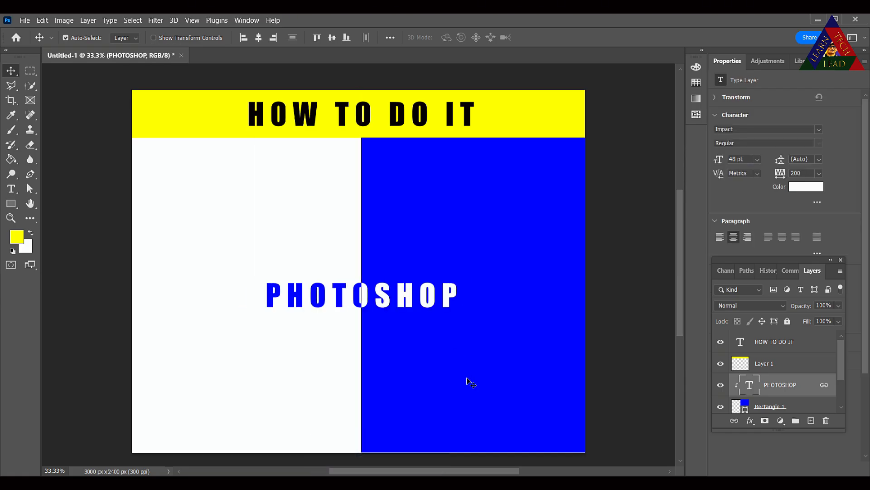
{"action": "left_click", "coordinate": [27, 20]}
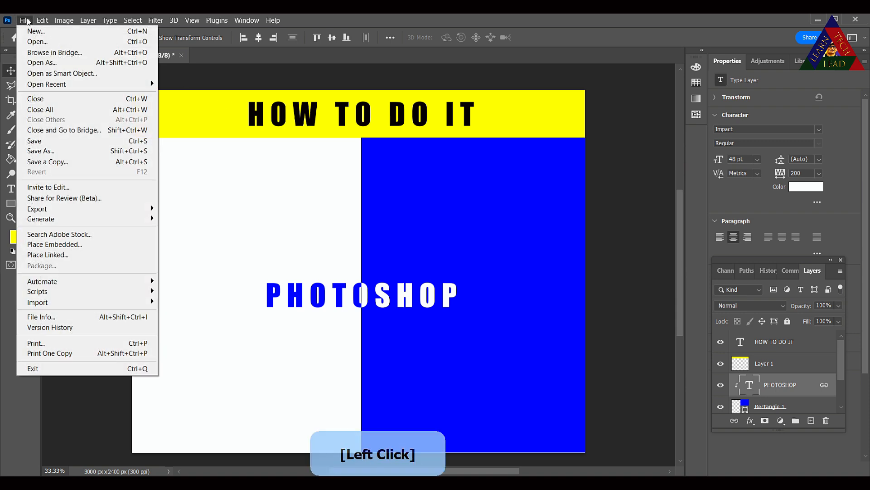
{"action": "left_click", "coordinate": [30, 31]}
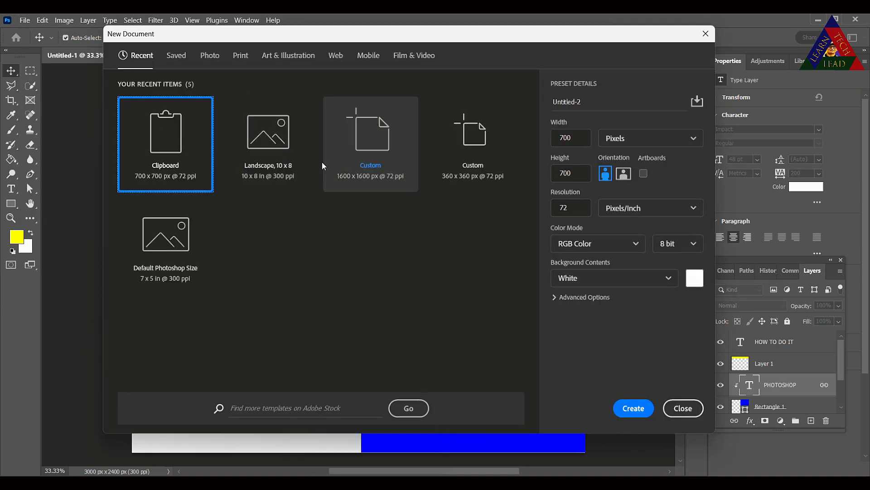
{"action": "left_click", "coordinate": [271, 150]}
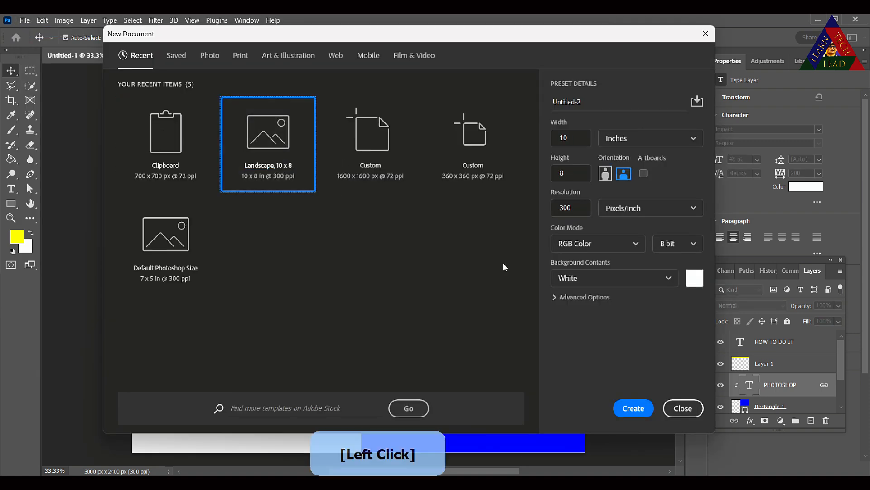
{"action": "left_click", "coordinate": [633, 408]}
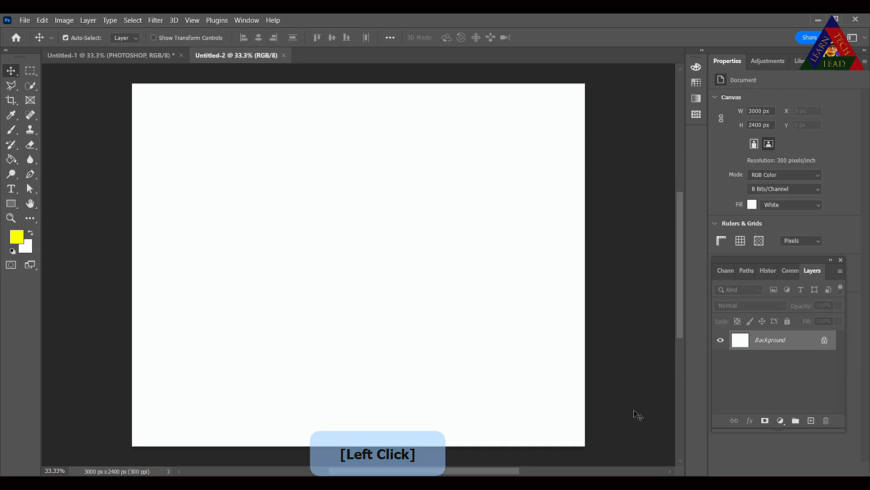
Draw a rectangle about 1607 by 2396 px over the right part of the canvas and fill it with red.
{"action": "left_click", "coordinate": [11, 203]}
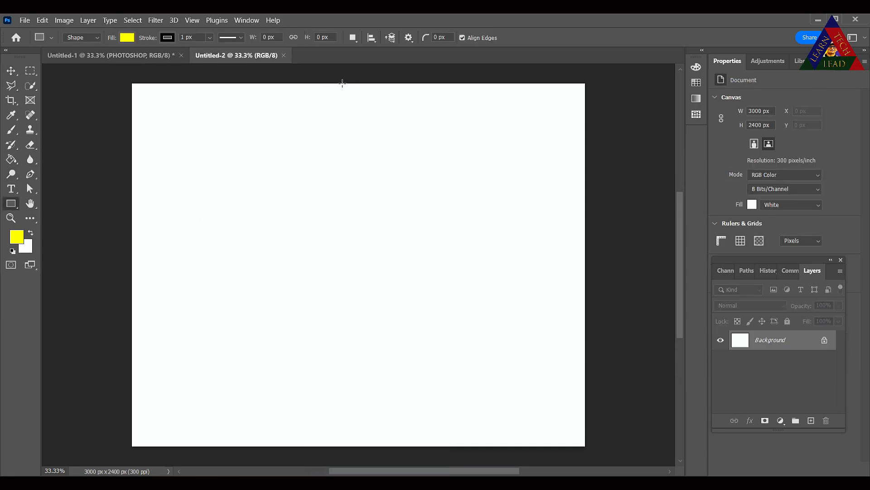
{"action": "left_click_drag", "start_coordinate": [342, 84], "coordinate": [585, 446]}
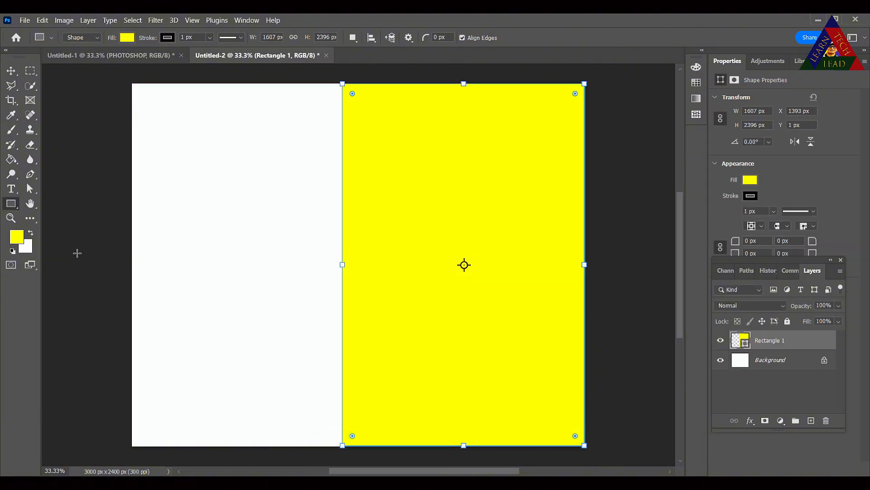
{"action": "left_click", "coordinate": [751, 180]}
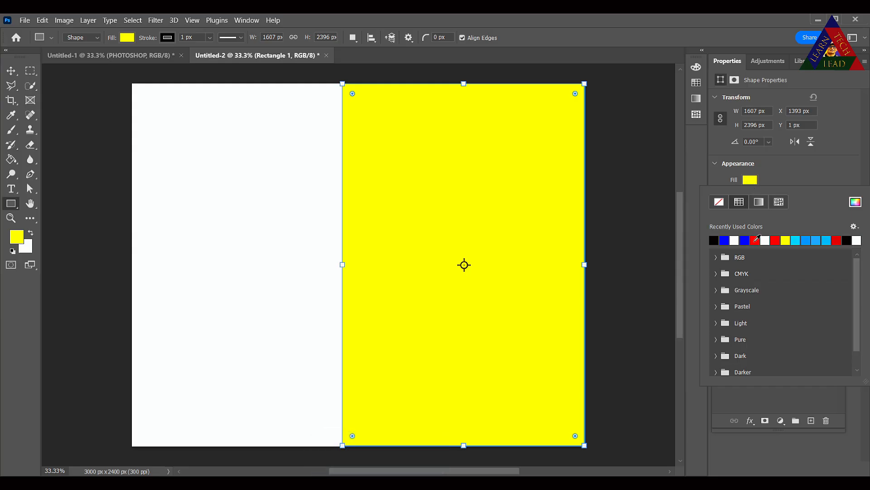
{"action": "left_click", "coordinate": [756, 240]}
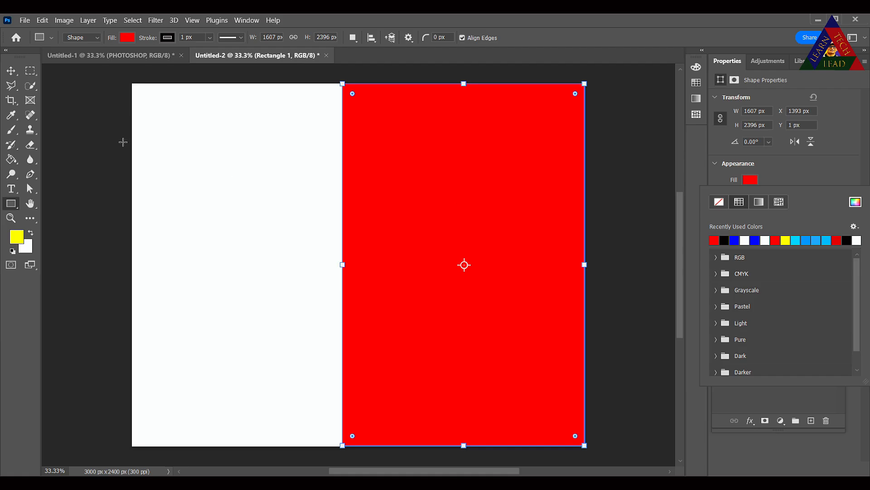
{"action": "left_click", "coordinate": [11, 71]}
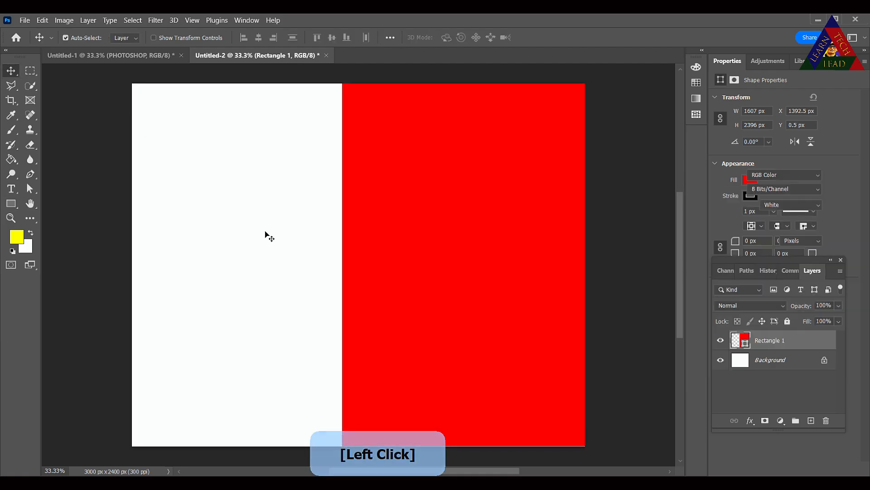
{"action": "left_click", "coordinate": [90, 235]}
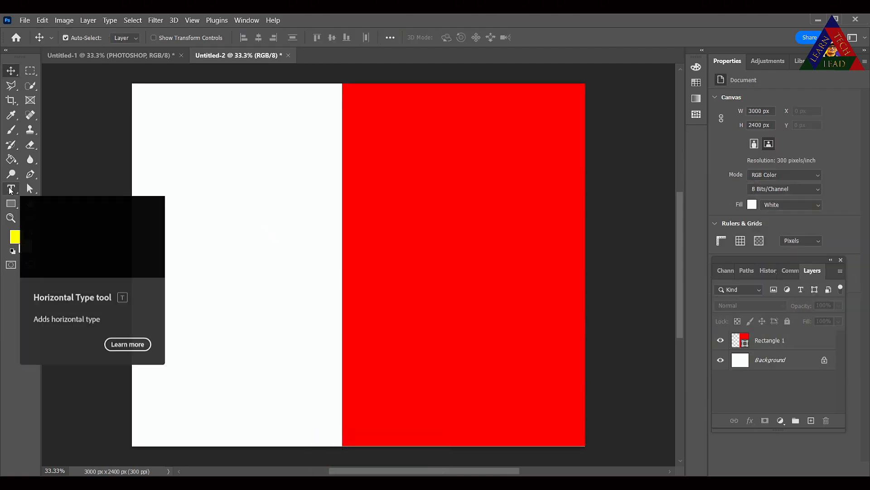
Add the white text "PHOTOSHOP" in 48 pt Impact and move it onto the red rectangle.
{"action": "left_click", "coordinate": [11, 190]}
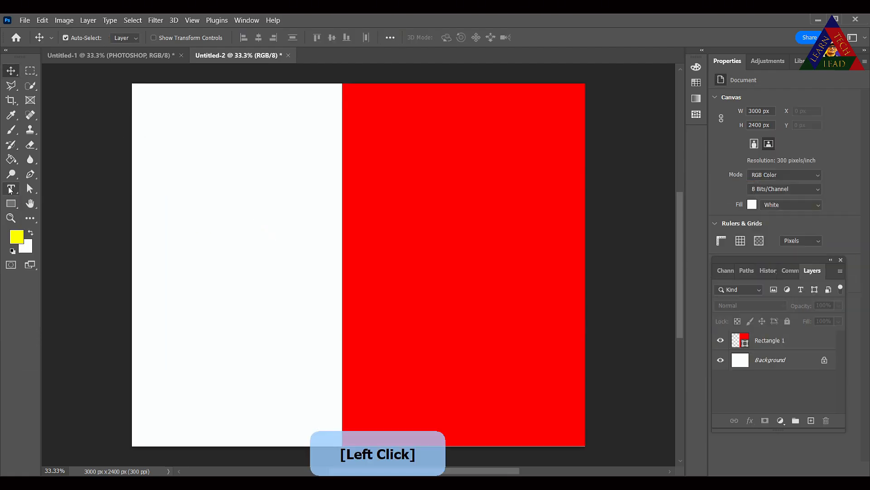
{"action": "left_click", "coordinate": [245, 250]}
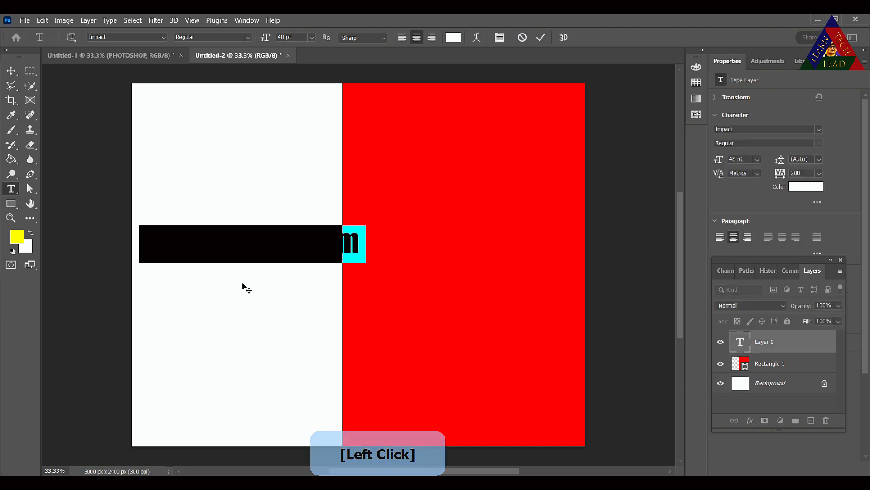
{"action": "type", "text": "P"}
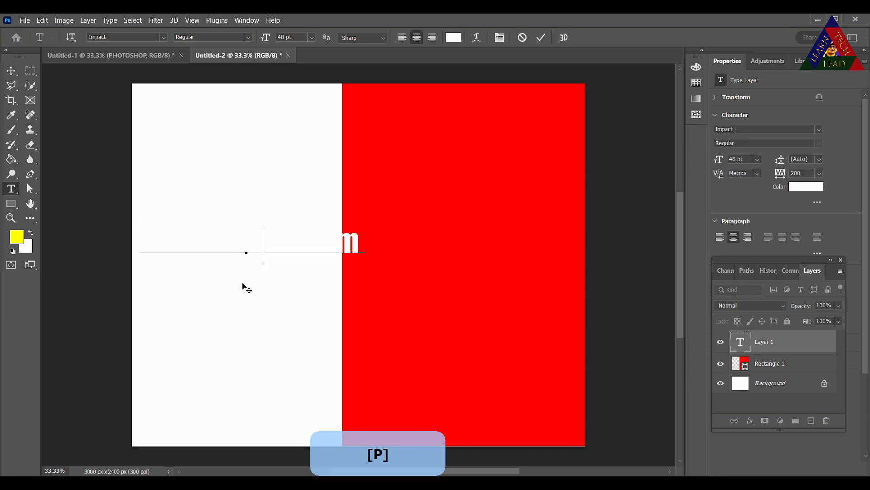
{"action": "type", "text": "SH"}
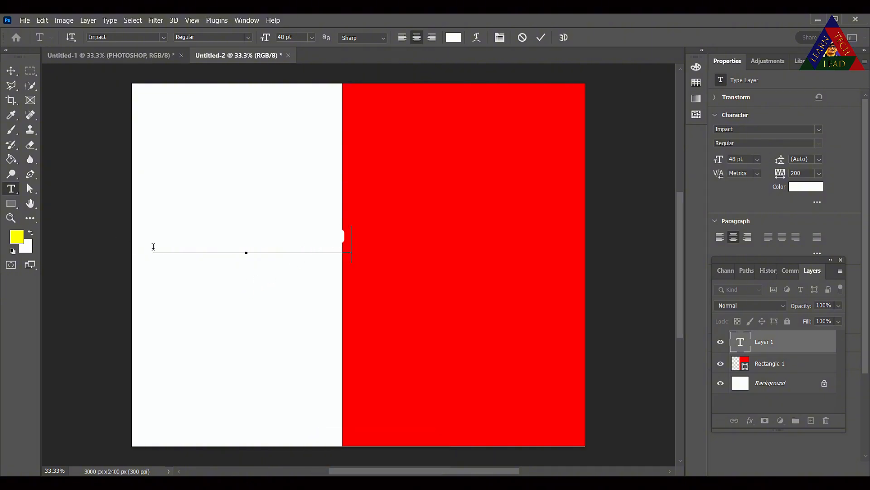
{"action": "left_click_drag", "start_coordinate": [154, 246], "coordinate": [371, 246]}
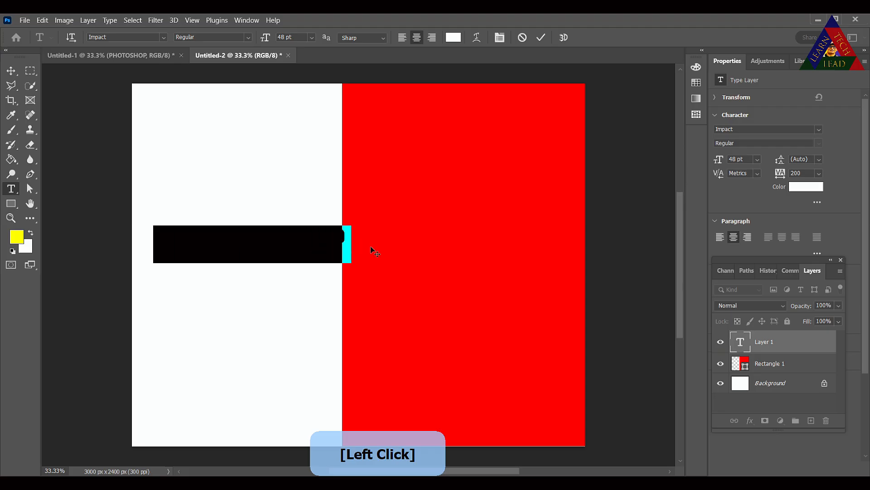
{"action": "left_click", "coordinate": [12, 71]}
{"action": "left_click_drag", "start_coordinate": [247, 256], "coordinate": [460, 262]}
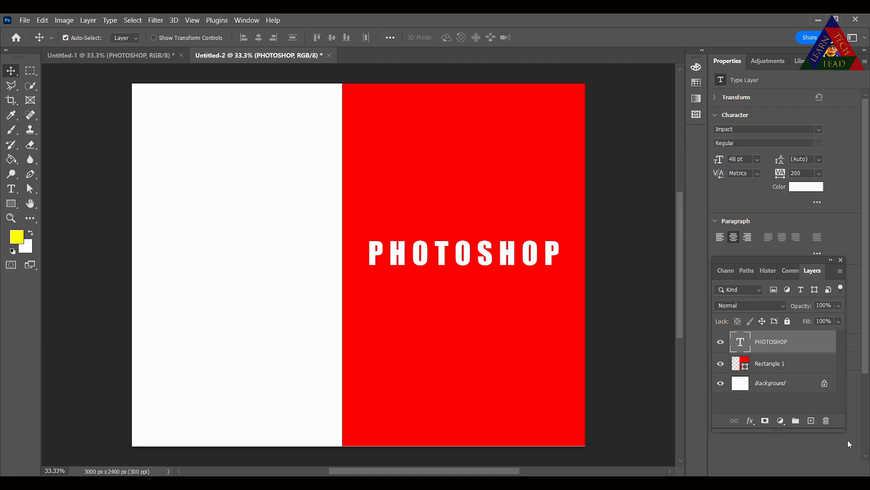
Duplicate the PHOTOSHOP text layer as "PHOTOSHOP copy" and hide the copy.
{"action": "right_click", "coordinate": [767, 343]}
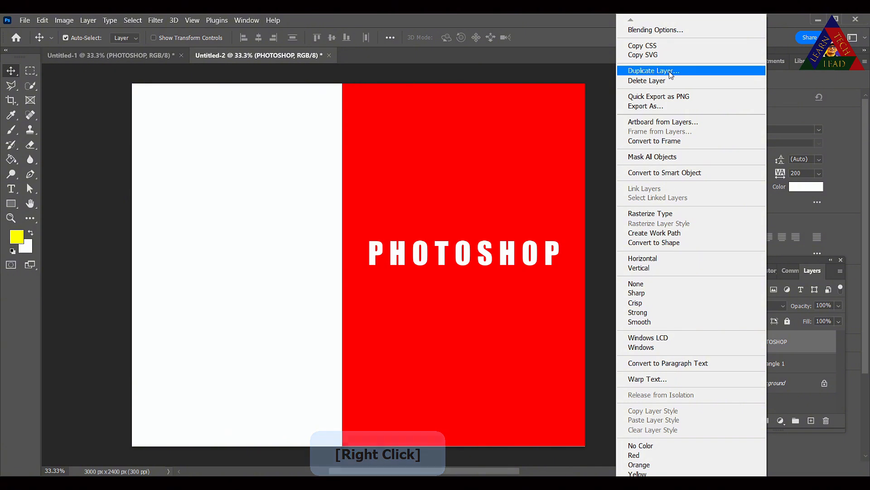
{"action": "left_click", "coordinate": [671, 73]}
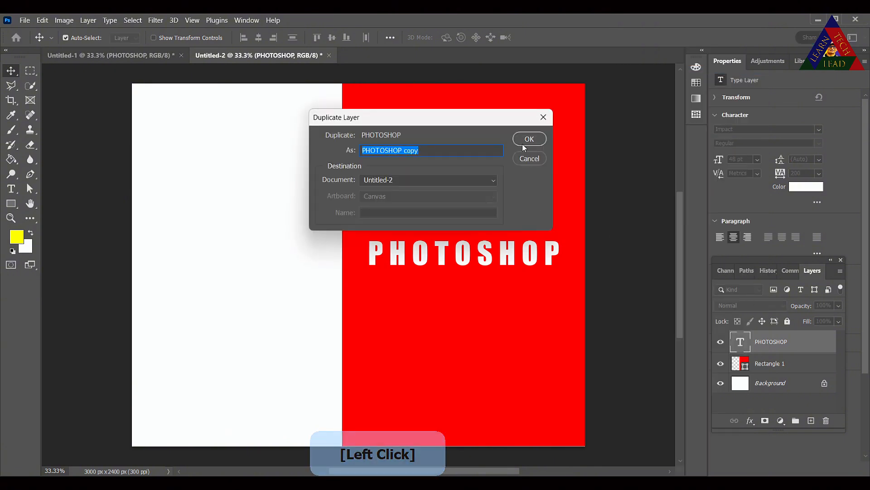
{"action": "left_click", "coordinate": [530, 139]}
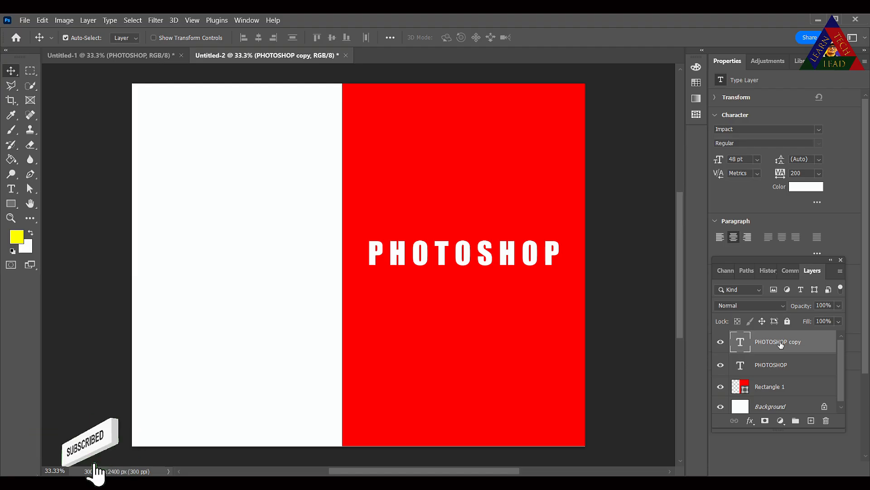
{"action": "left_click", "coordinate": [720, 365]}
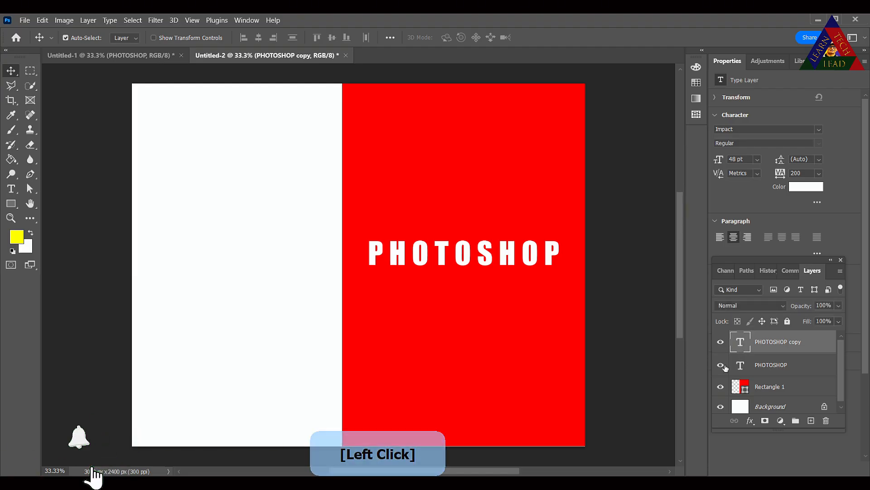
{"action": "left_click", "coordinate": [721, 341]}
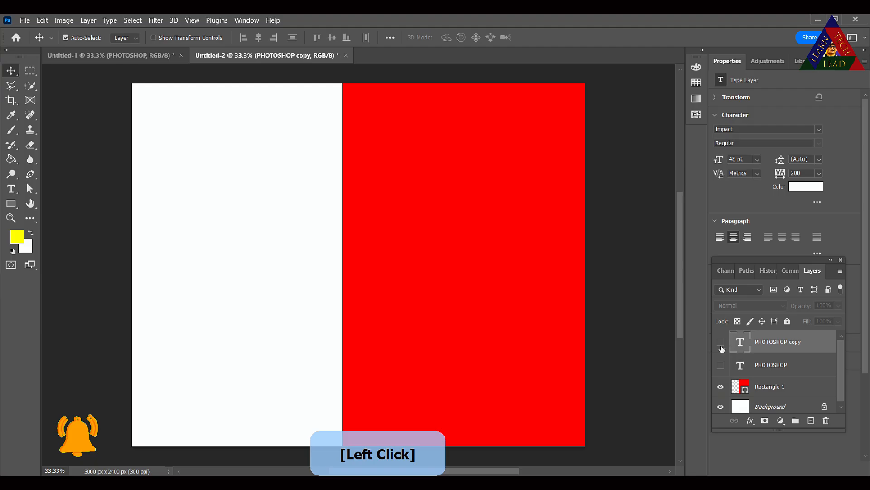
{"action": "left_click", "coordinate": [721, 366]}
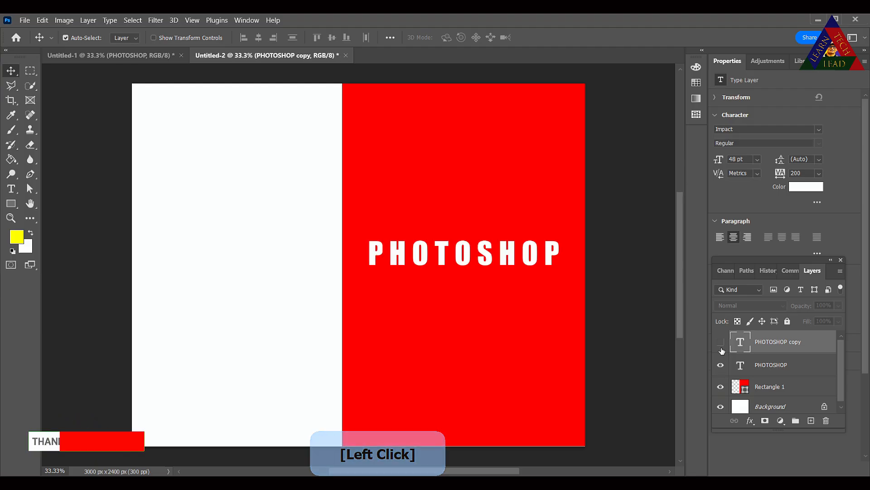
Recolour the original PHOTOSHOP text with the red sampled from the rectangle and make the PHOTOSHOP copy layer visible.
{"action": "left_click", "coordinate": [761, 371]}
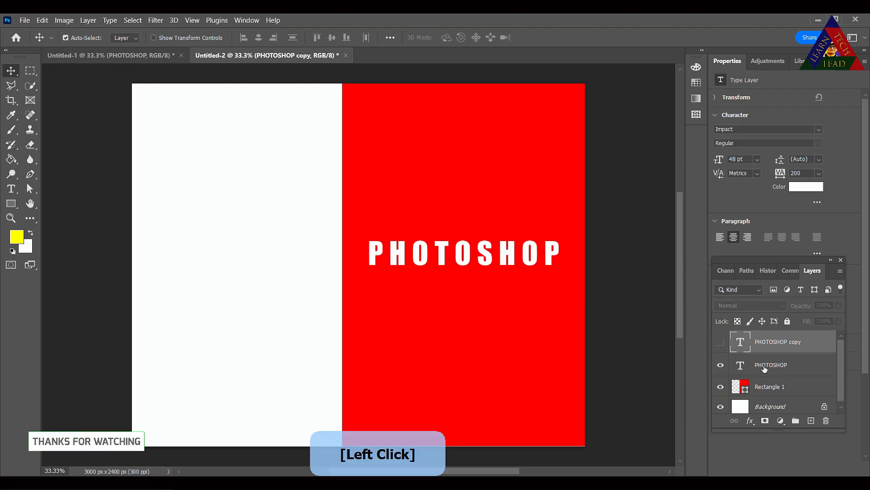
{"action": "left_click", "coordinate": [802, 188]}
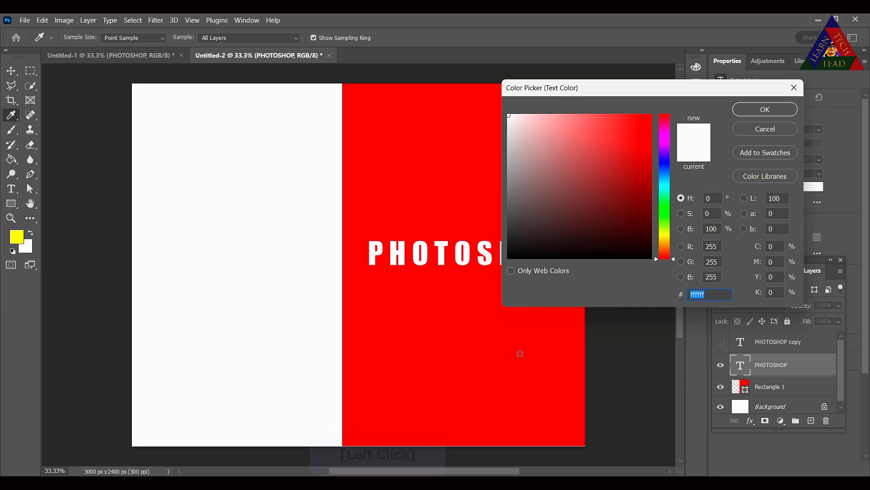
{"action": "left_click", "coordinate": [532, 342]}
{"action": "left_click", "coordinate": [763, 110]}
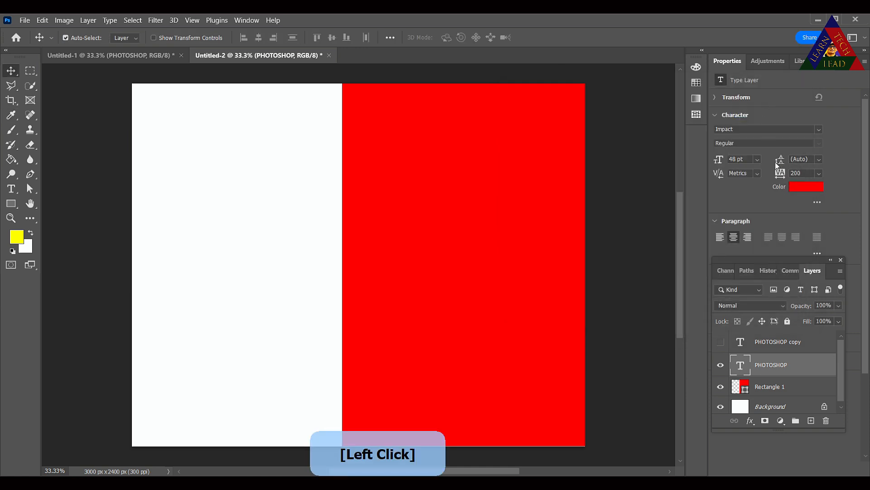
{"action": "left_click", "coordinate": [721, 342]}
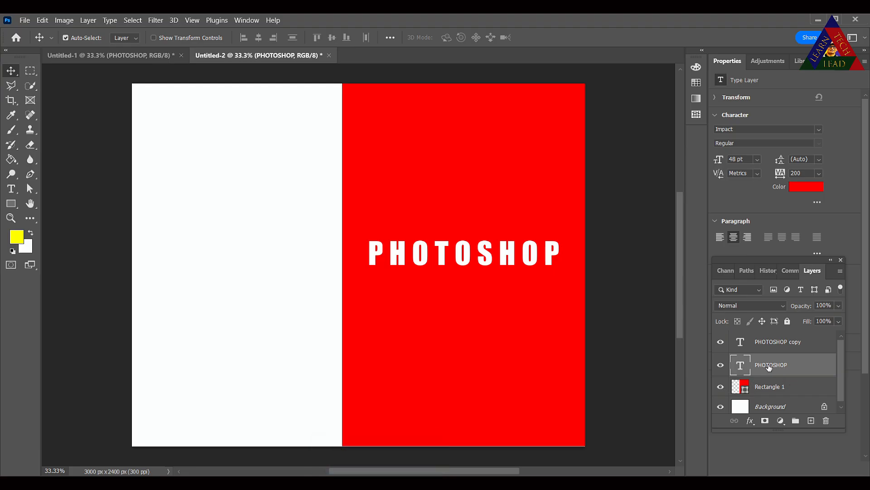
Place the PHOTOSHOP layer below Rectangle 1 and clip the PHOTOSHOP copy layer to Rectangle 1.
{"action": "left_click_drag", "start_coordinate": [769, 367], "coordinate": [769, 396]}
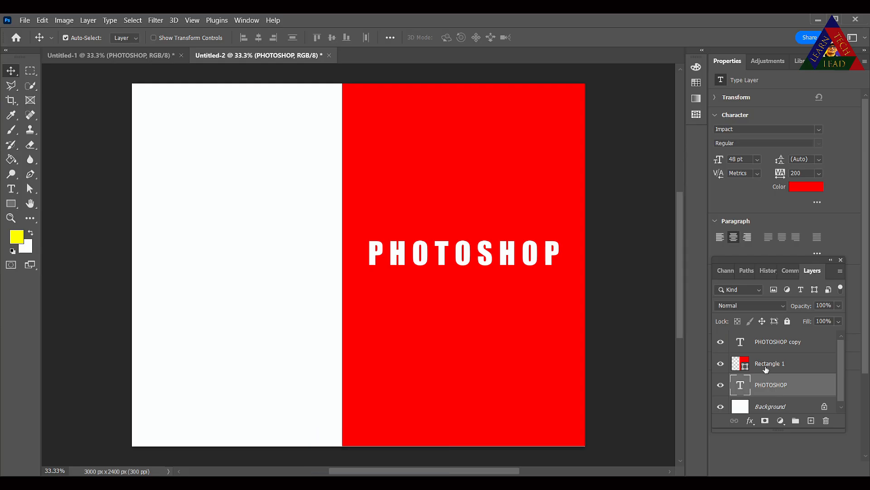
{"action": "left_click", "coordinate": [769, 346]}
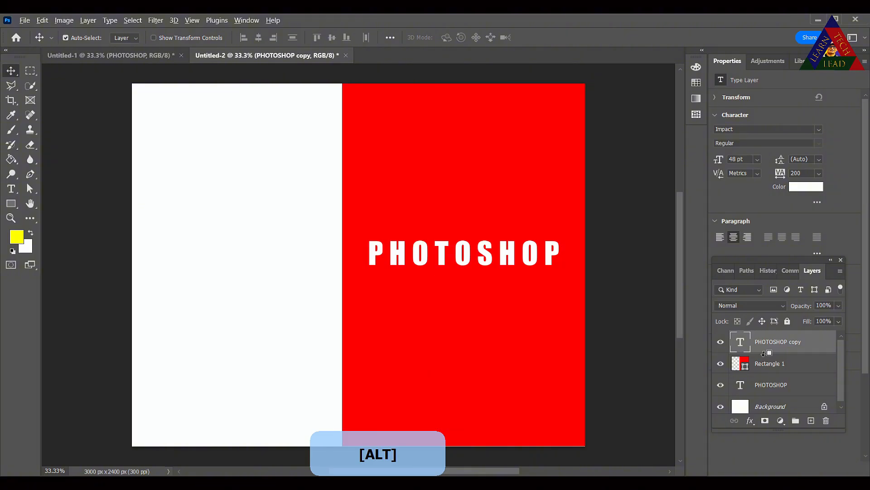
{"action": "left_click", "coordinate": [763, 353], "text": "alt"}
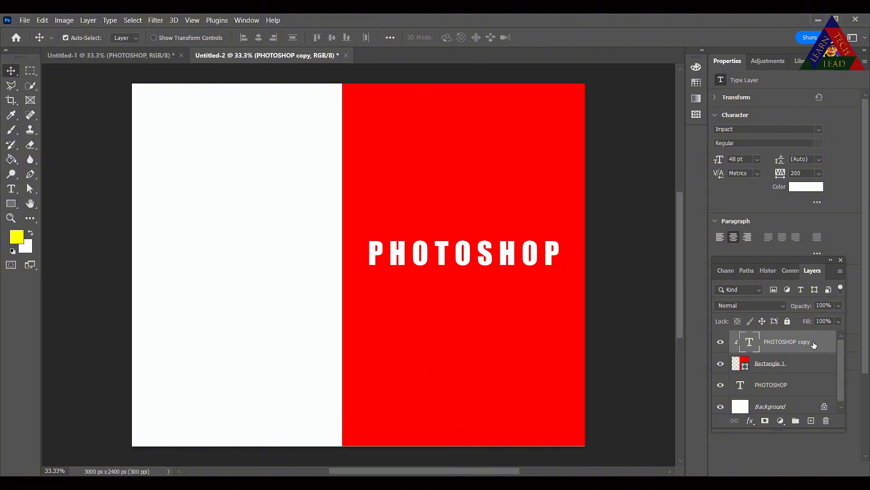
Link the PHOTOSHOP and PHOTOSHOP copy layers and move the text left so it straddles the rectangle's left edge.
{"action": "left_click", "coordinate": [782, 389], "text": "ctrl"}
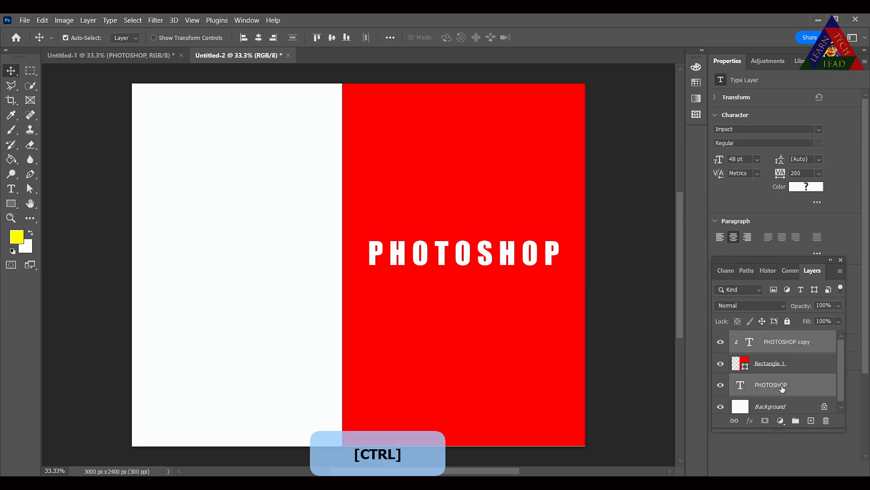
{"action": "left_click", "coordinate": [735, 422]}
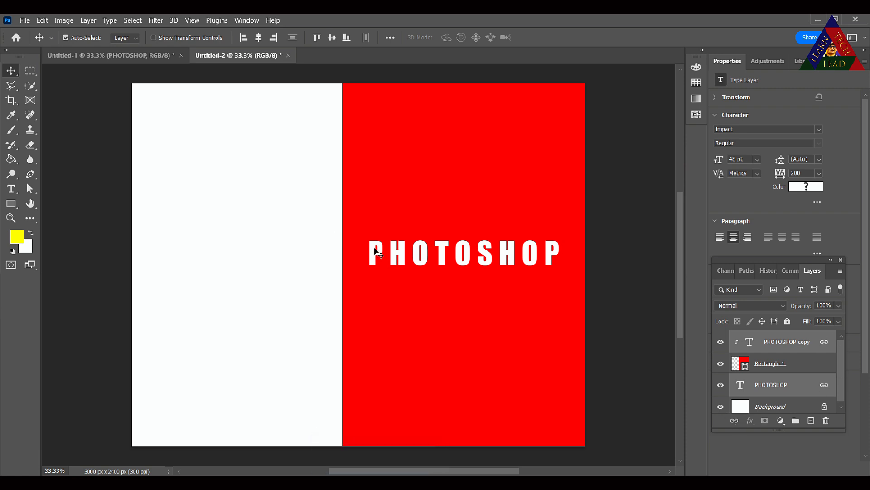
{"action": "left_click_drag", "start_coordinate": [380, 255], "coordinate": [258, 258]}
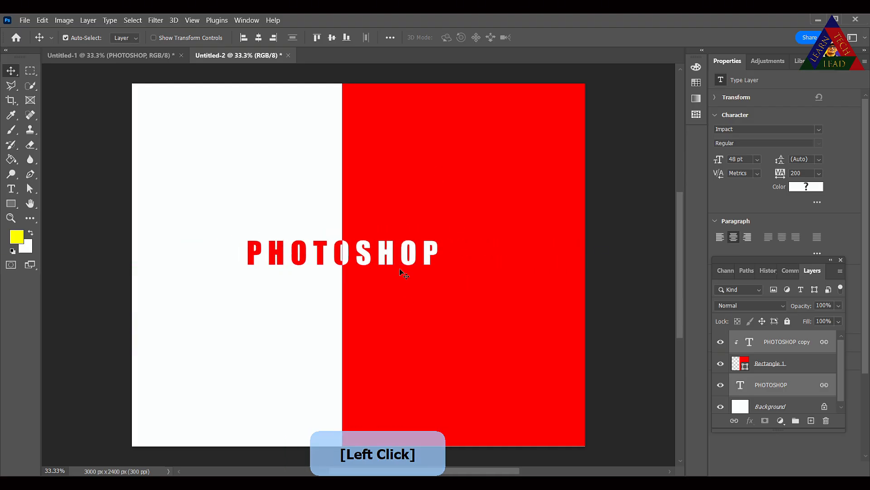